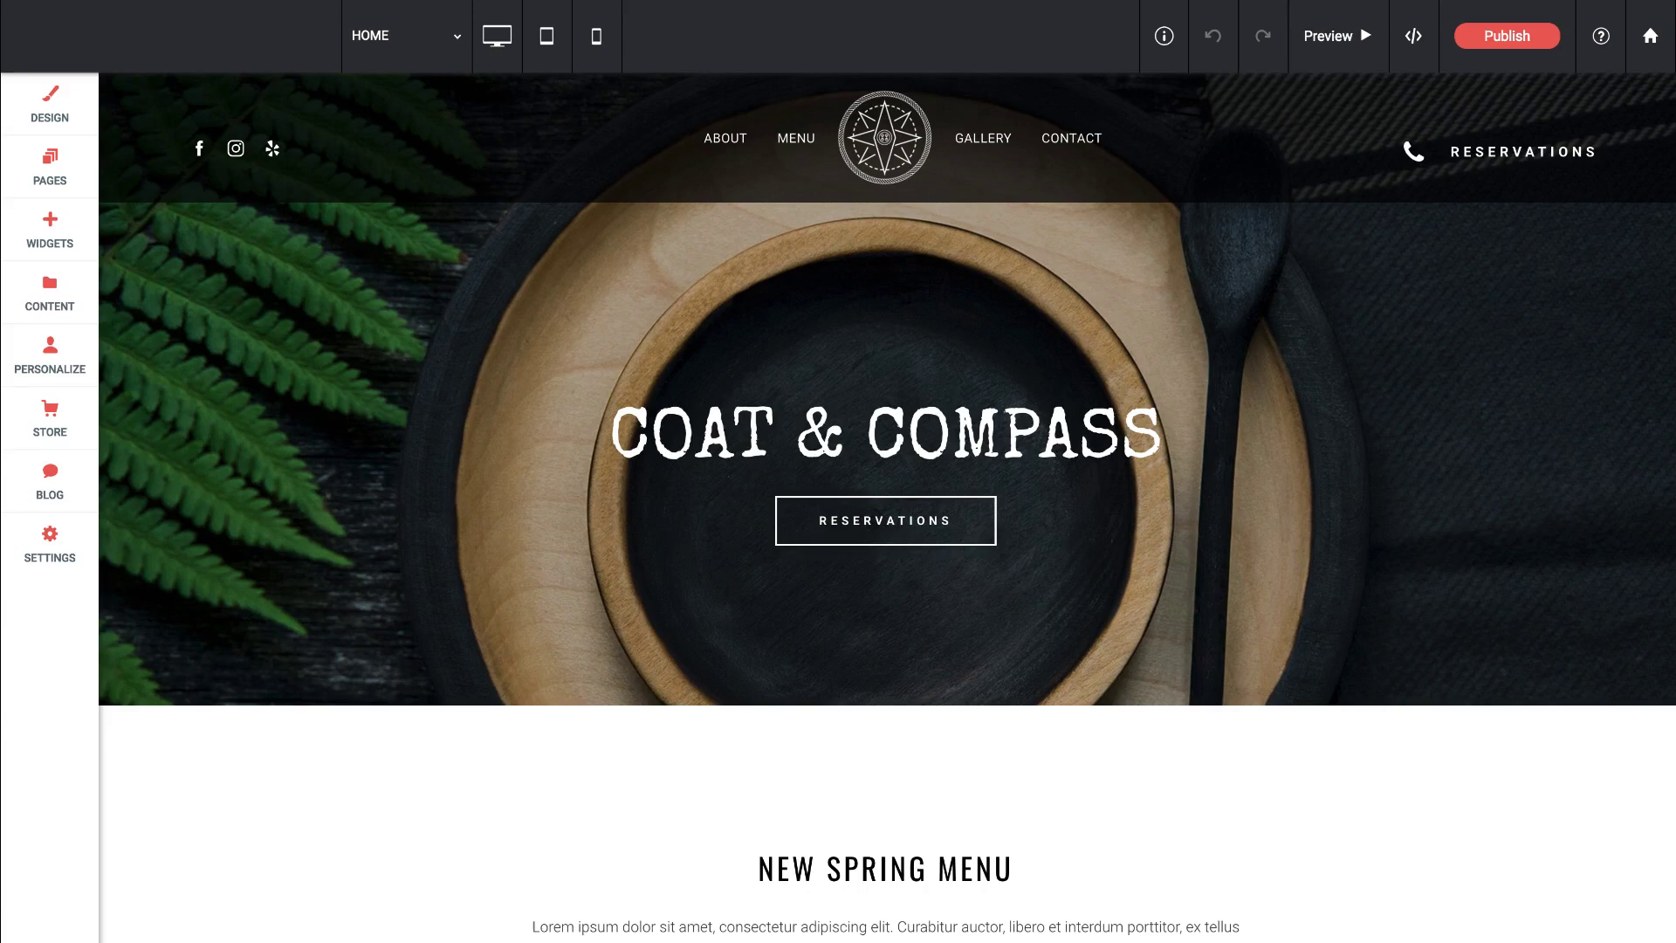
# Step: Open the Pages list, glance at Popups, and start a new page to see its templates
pyautogui.click(50, 166)
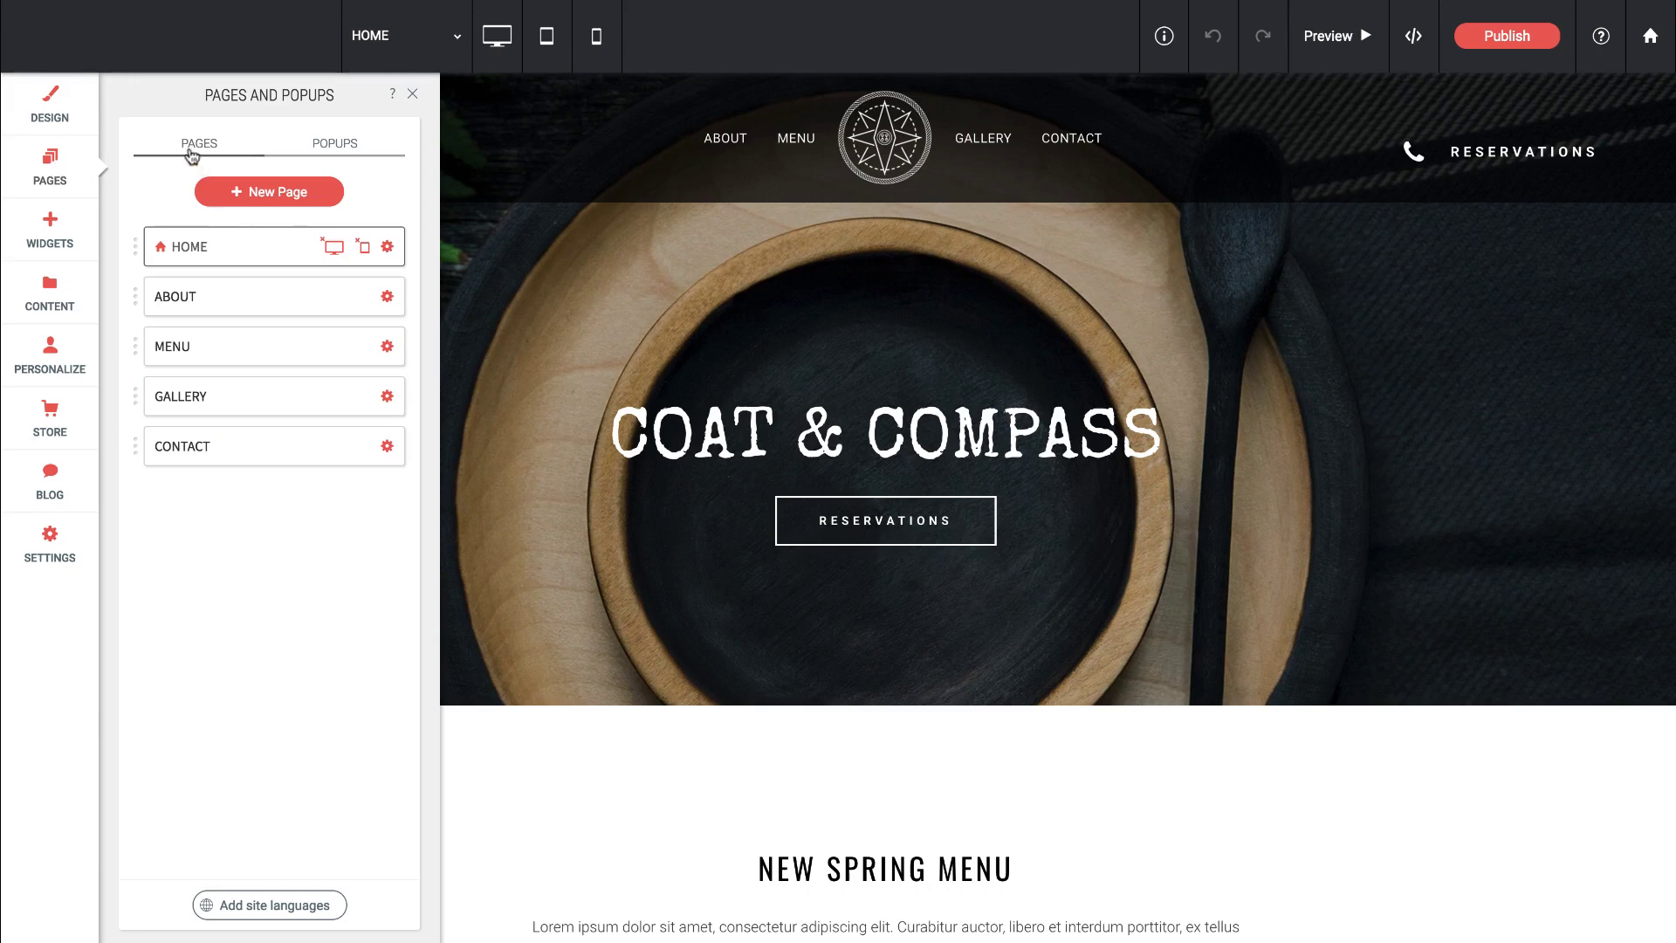
pyautogui.click(335, 152)
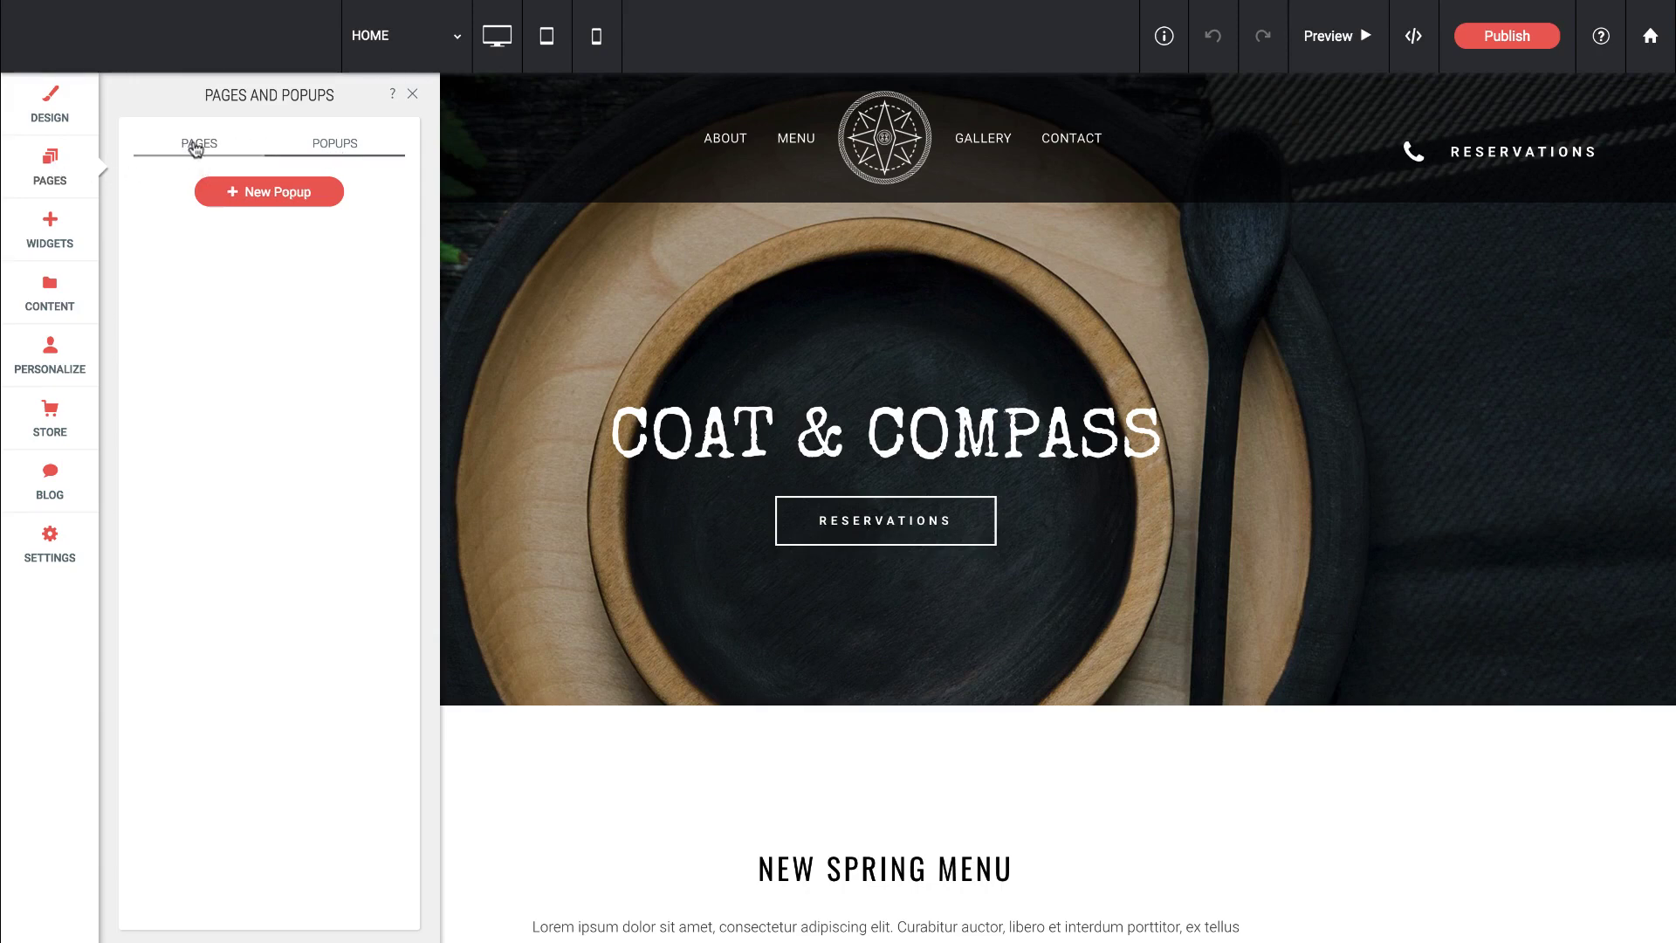
pyautogui.click(196, 147)
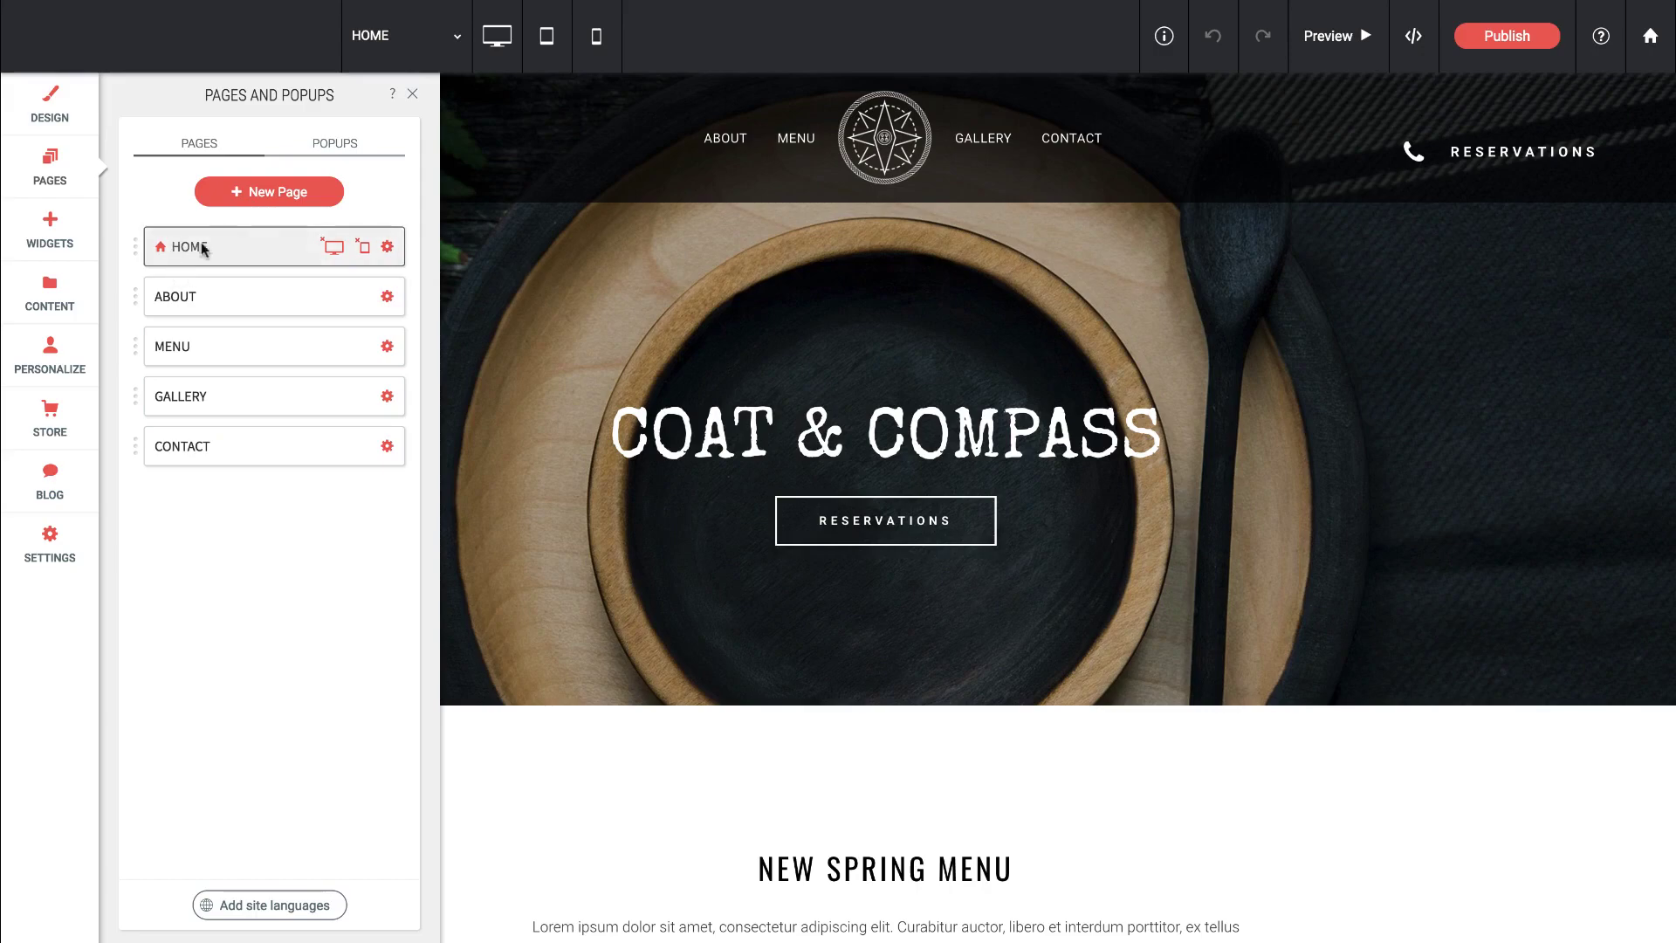
pyautogui.click(264, 193)
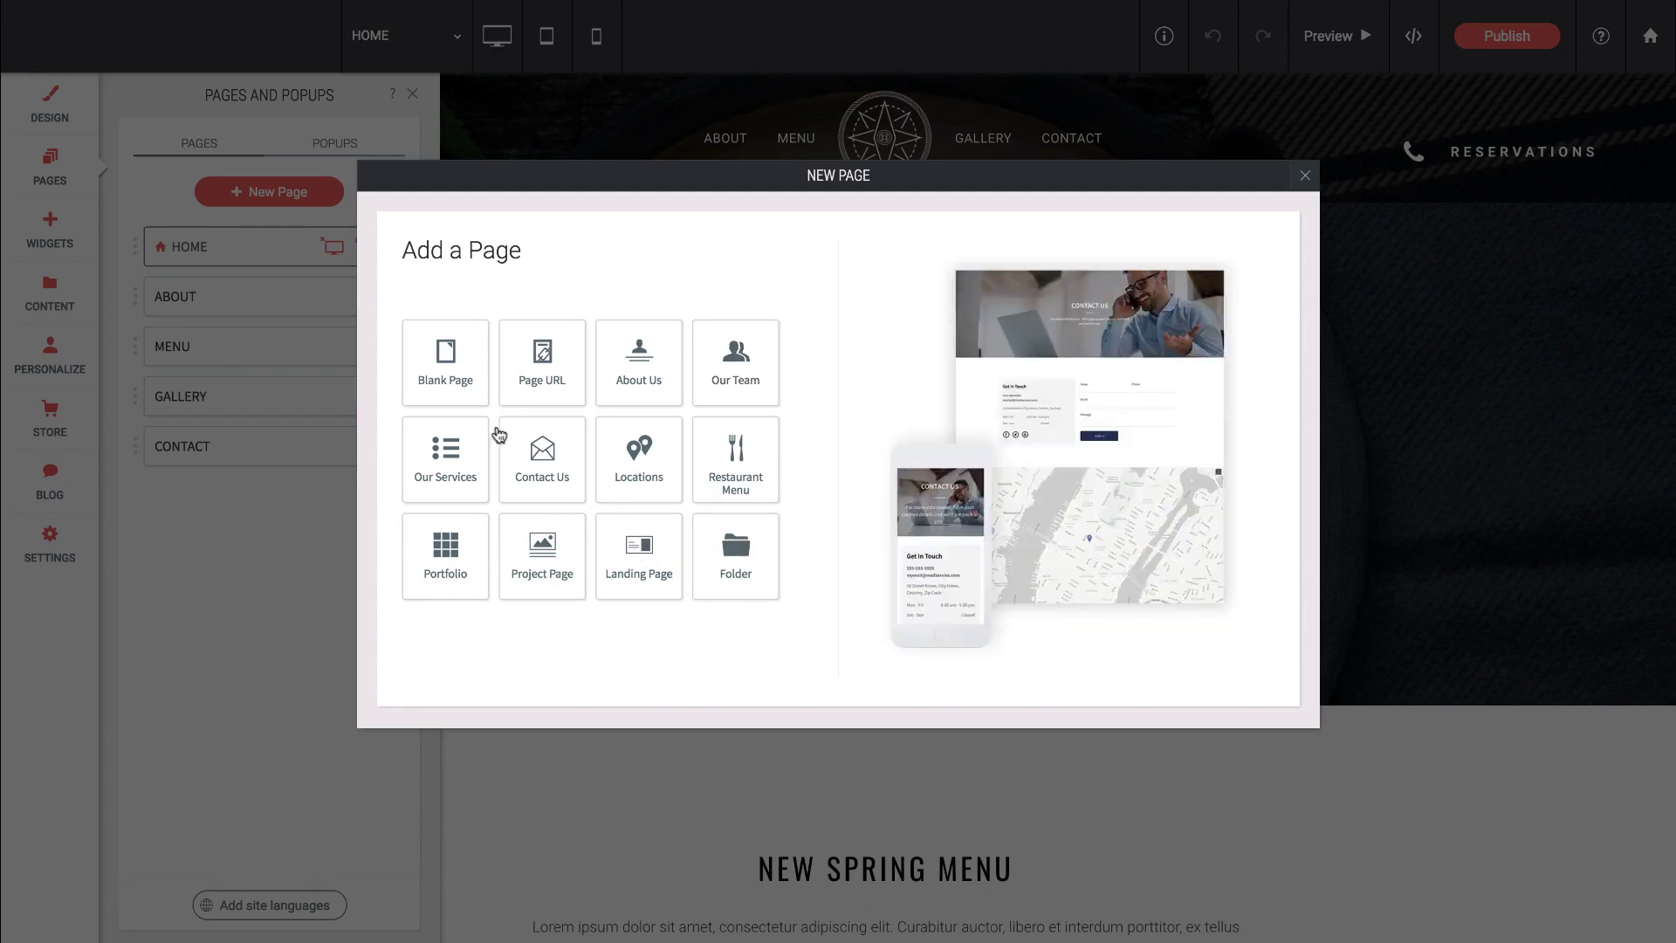
# Step: Create a page from the Blank Page template named EVENTS
pyautogui.click(446, 351)
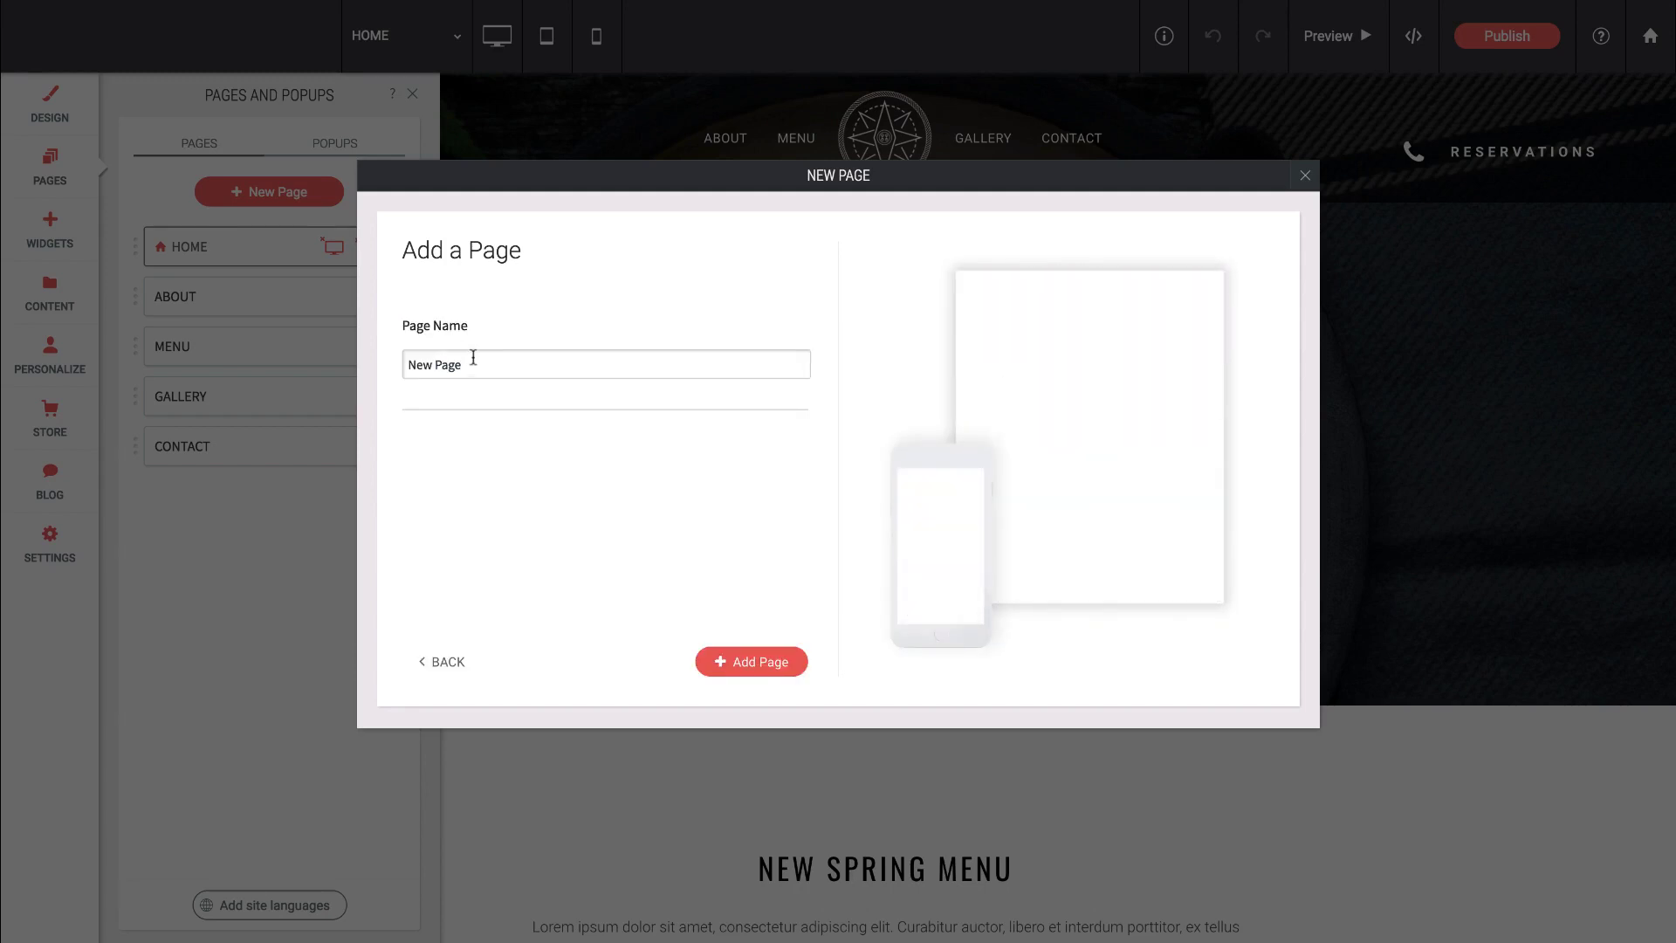
pyautogui.press('BackSpace')
pyautogui.write('EVENTS')
pyautogui.click(747, 665)
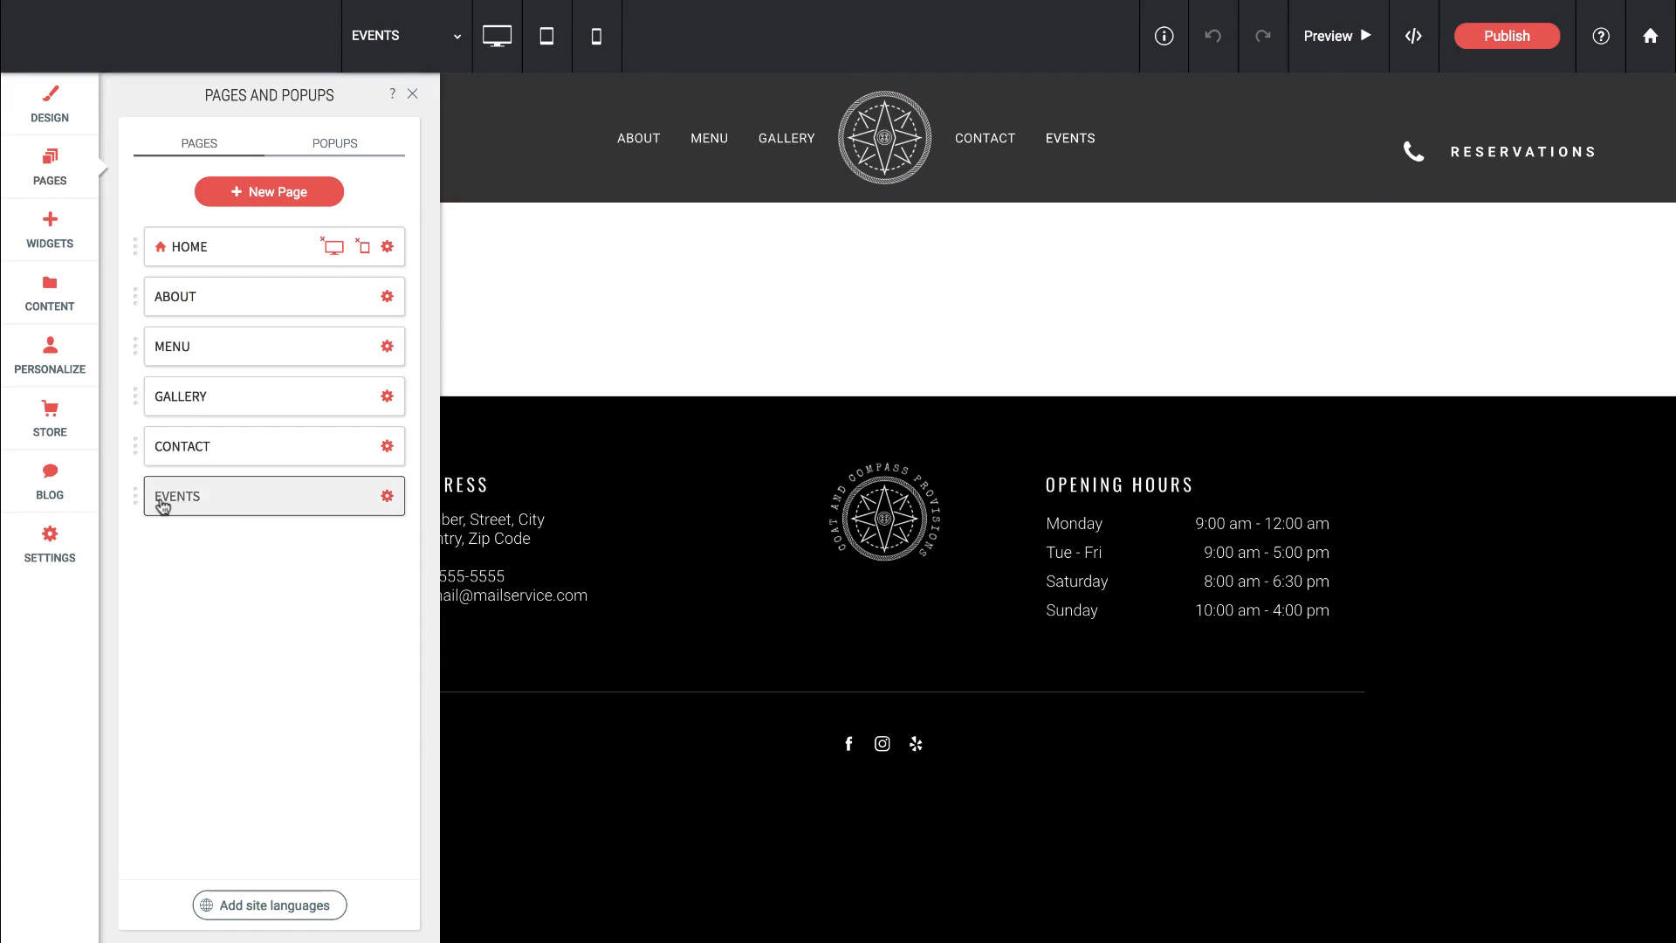
# Step: Drag EVENTS up the page list to sit directly below ABOUT
pyautogui.moveTo(160, 497); pyautogui.dragTo(158, 300)
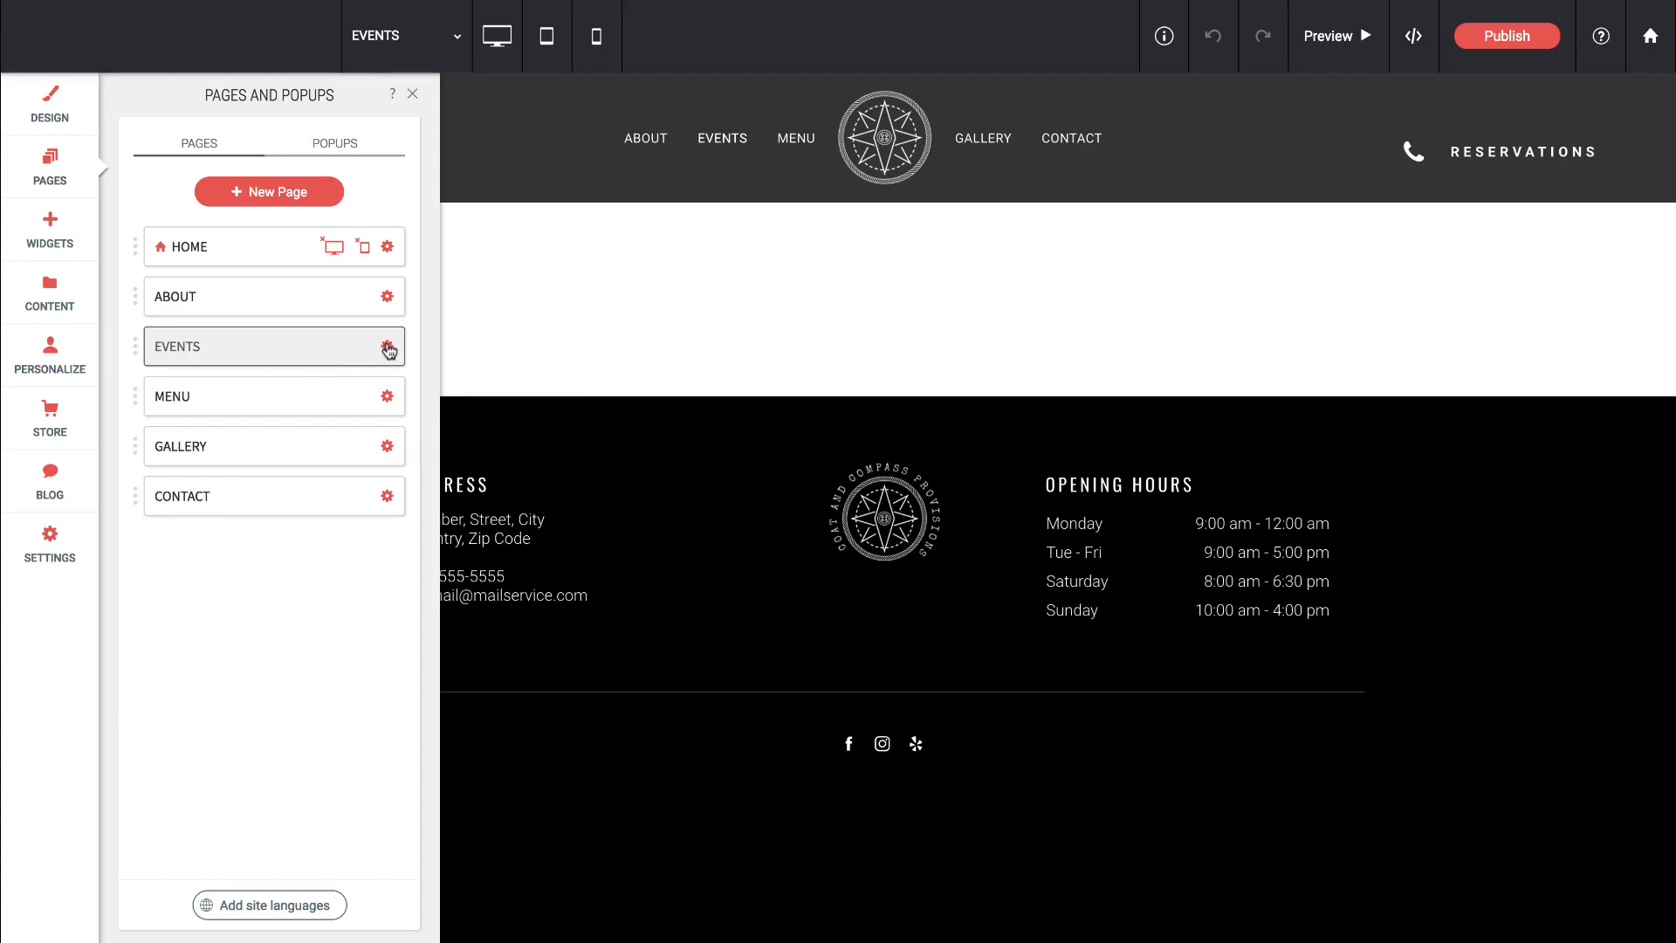
# Step: Open the EVENTS page's settings menu from its gear icon
pyautogui.click(388, 348)
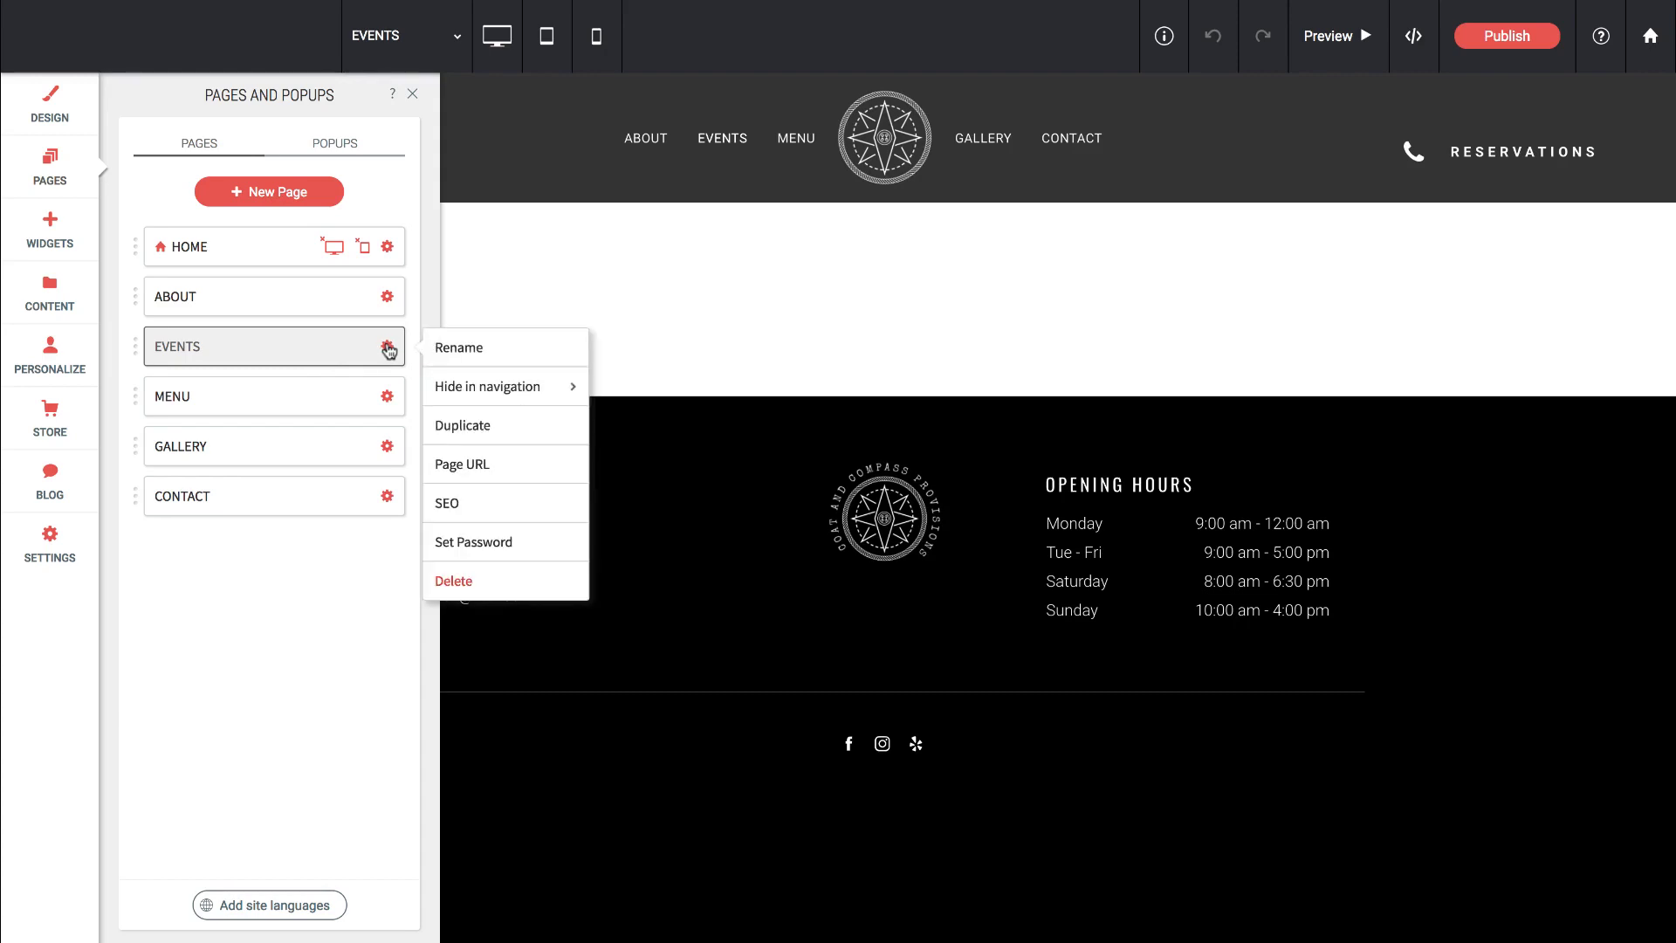
pyautogui.moveTo(486, 396)
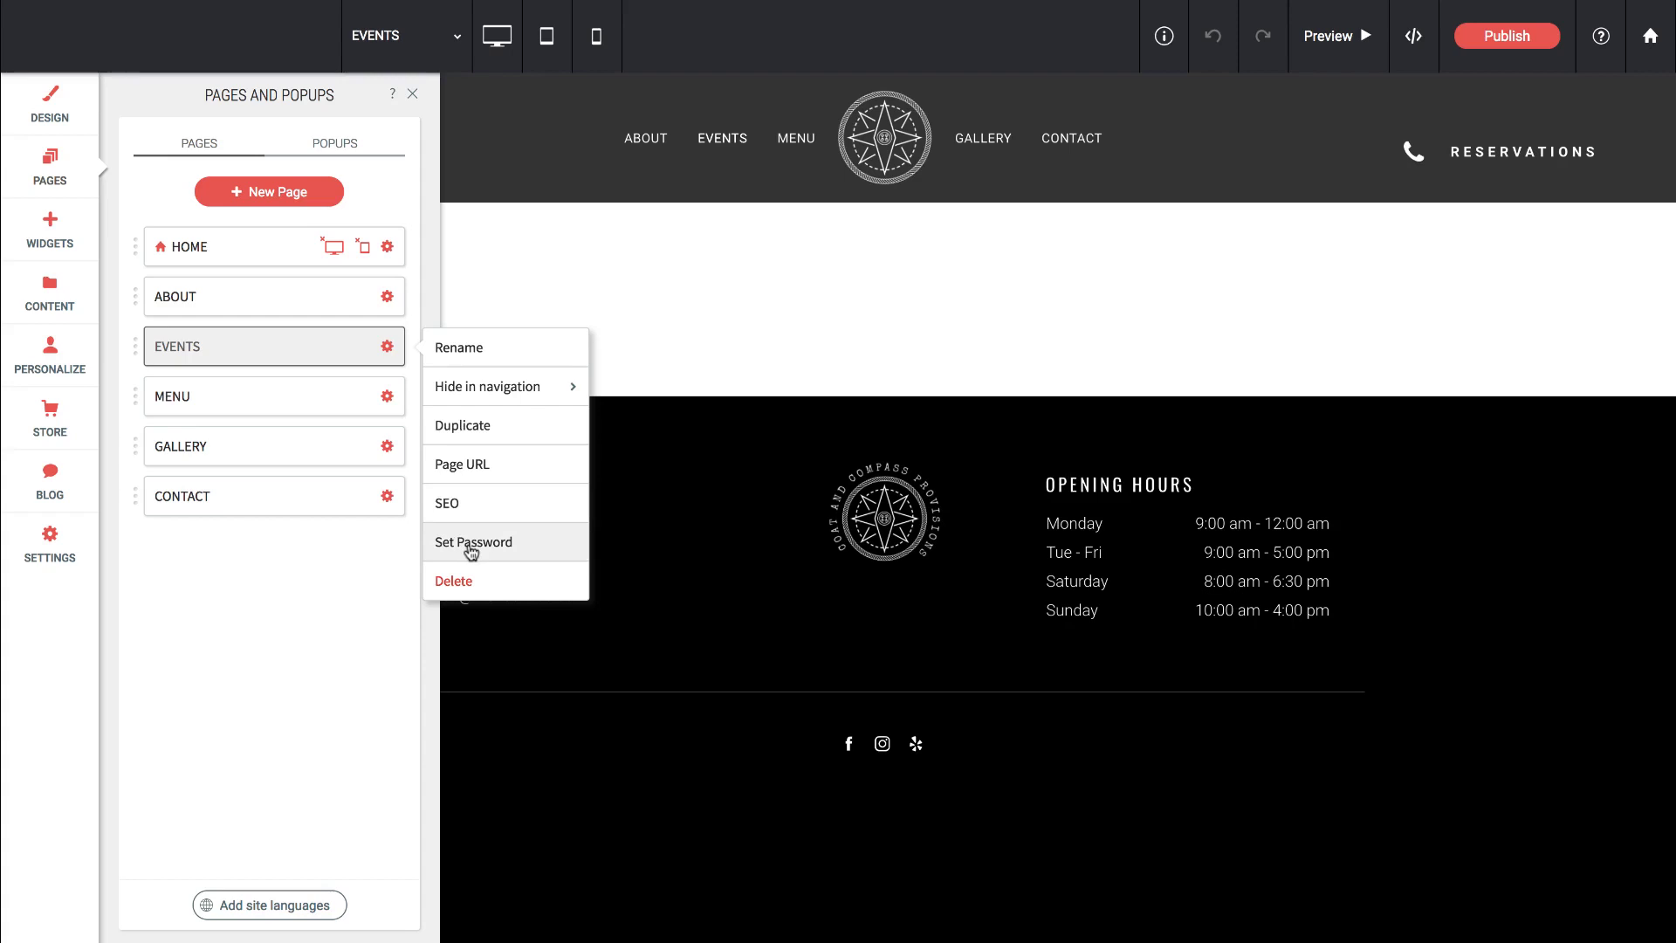
# Step: Open the EVENTS Page URL settings and review the /events address, SEO, Set Password and Header HTML
pyautogui.click(469, 469)
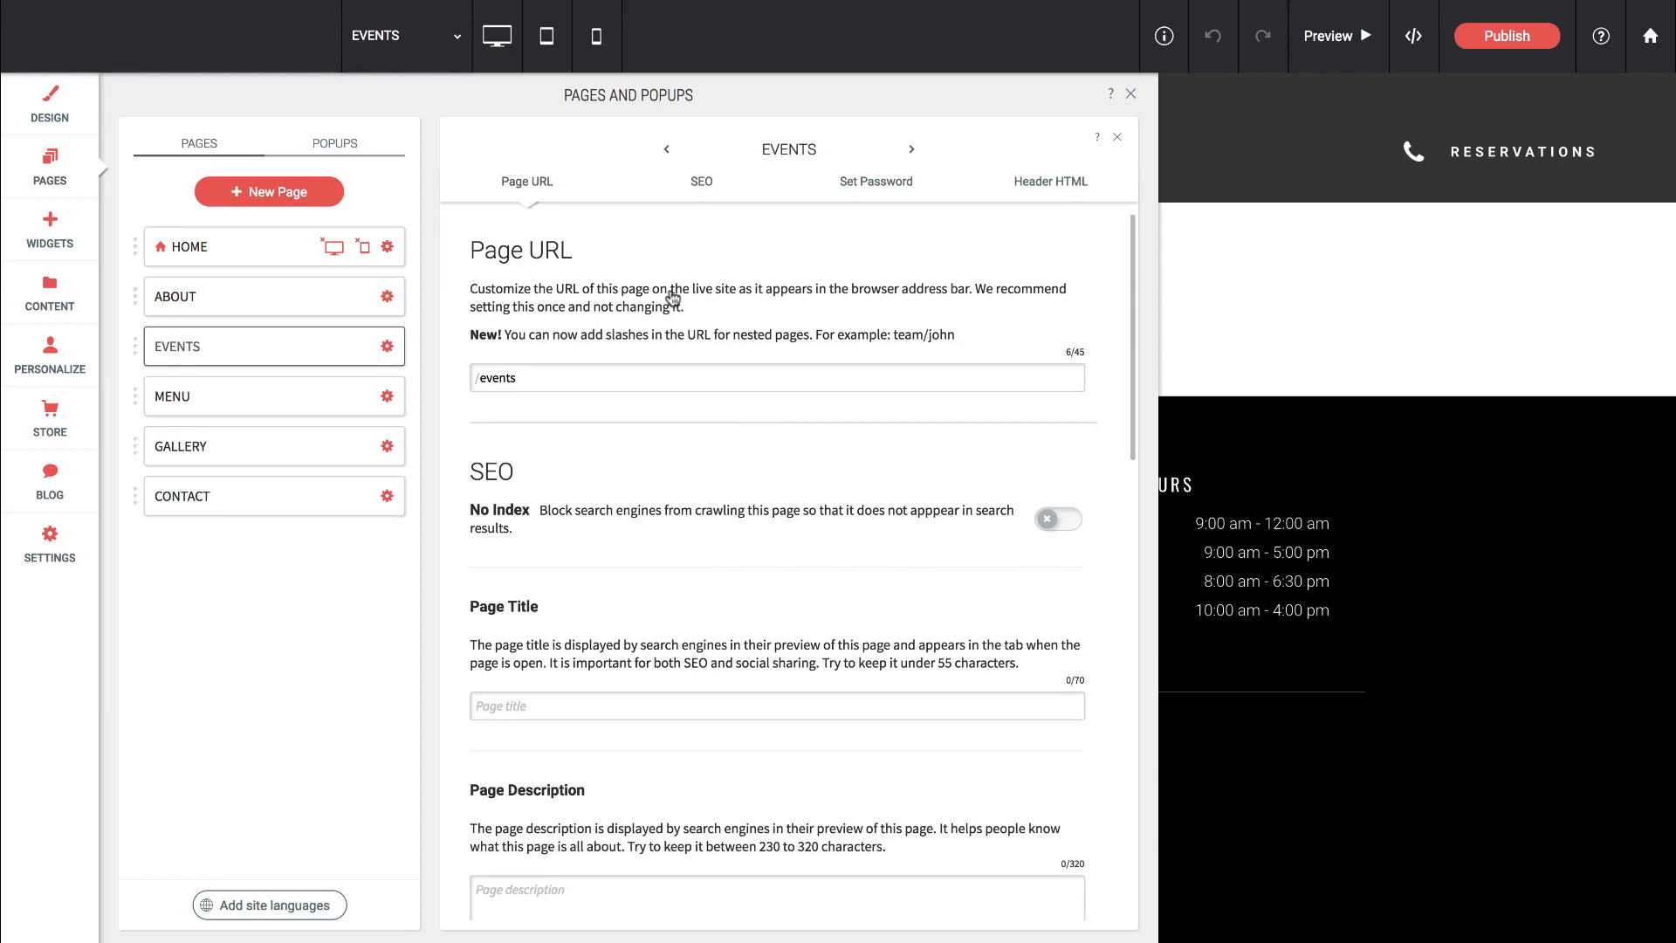
pyautogui.click(532, 378)
pyautogui.scroll(-1, 544, 377)
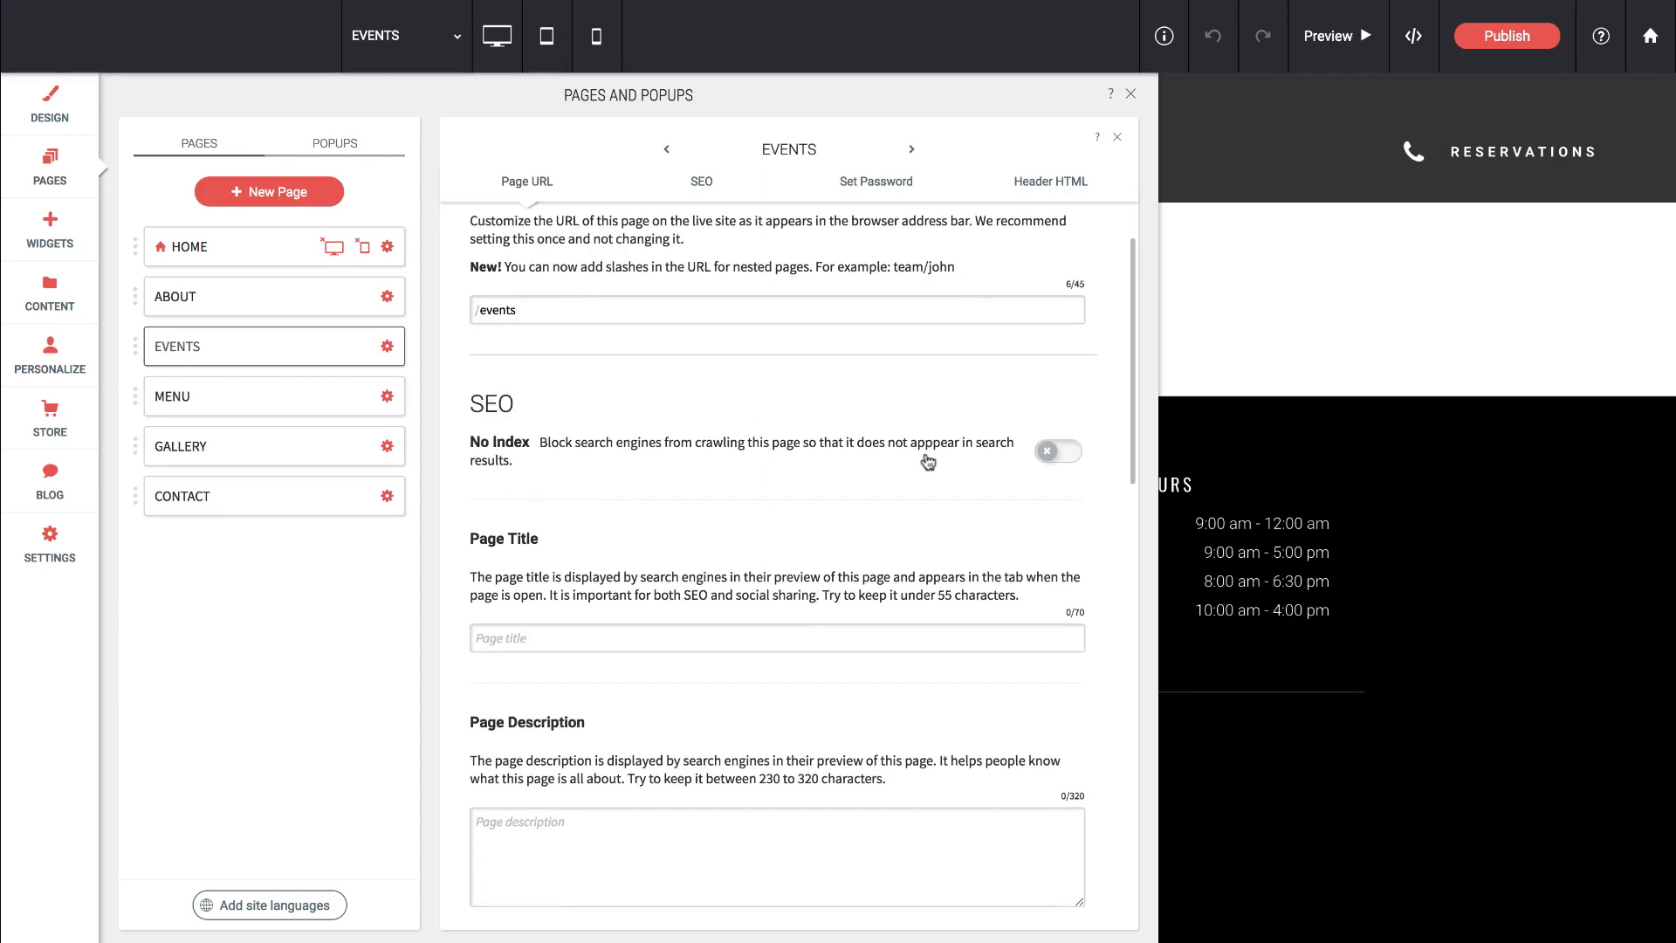
pyautogui.scroll(-1, 1057, 454)
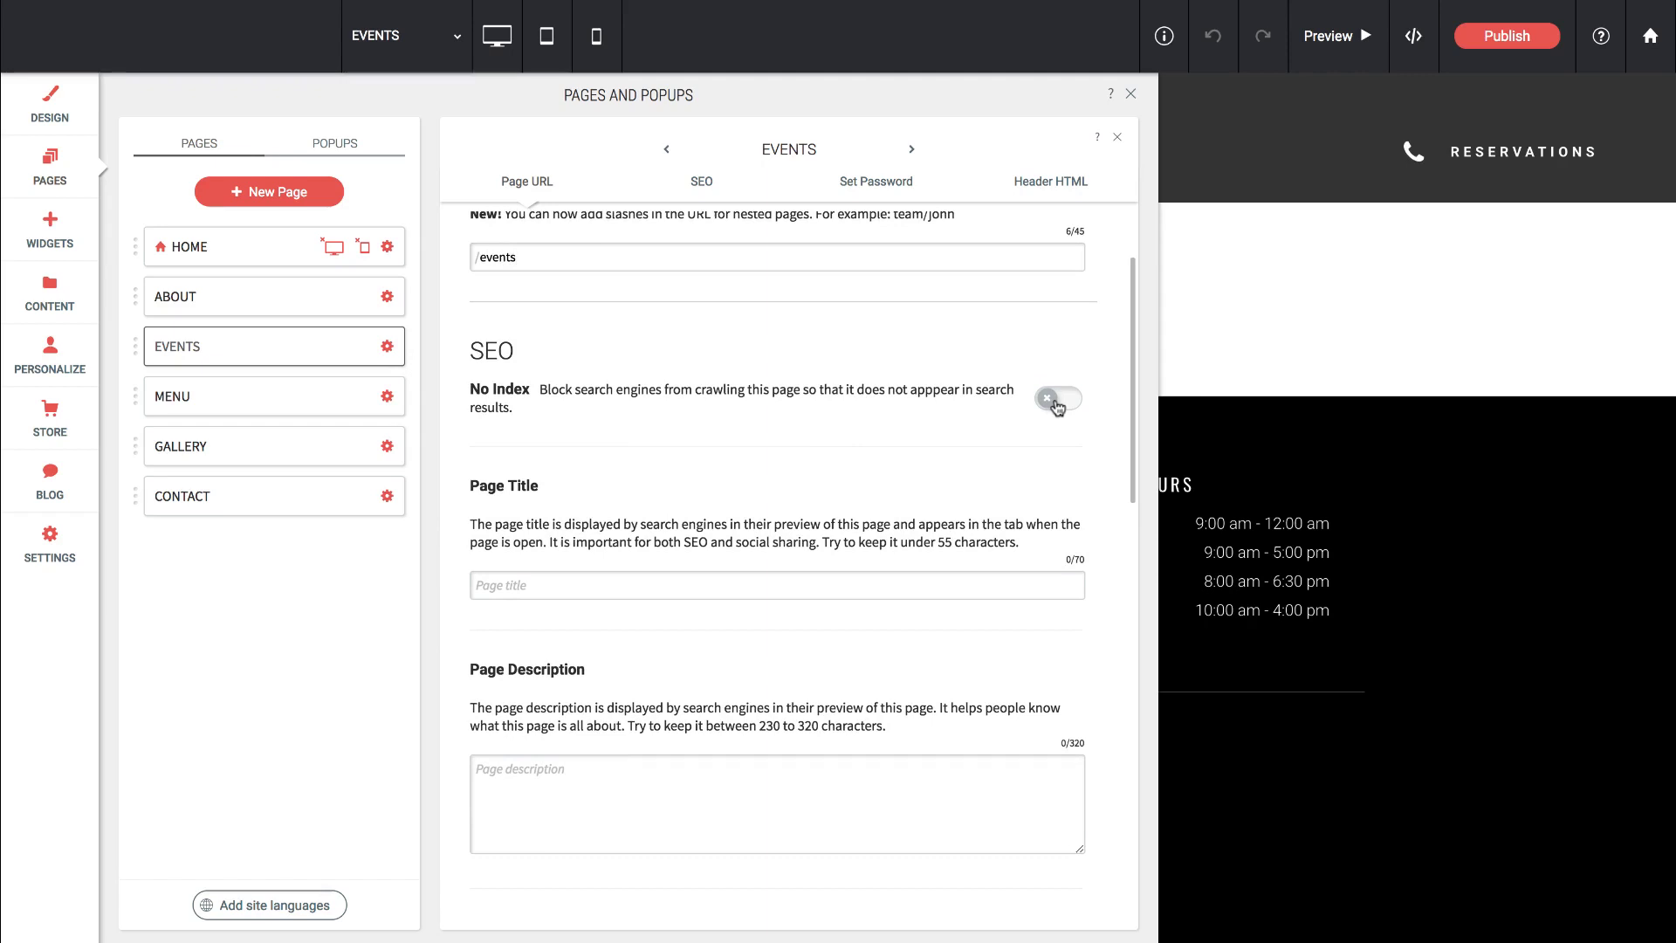
pyautogui.scroll(-3, 1056, 404)
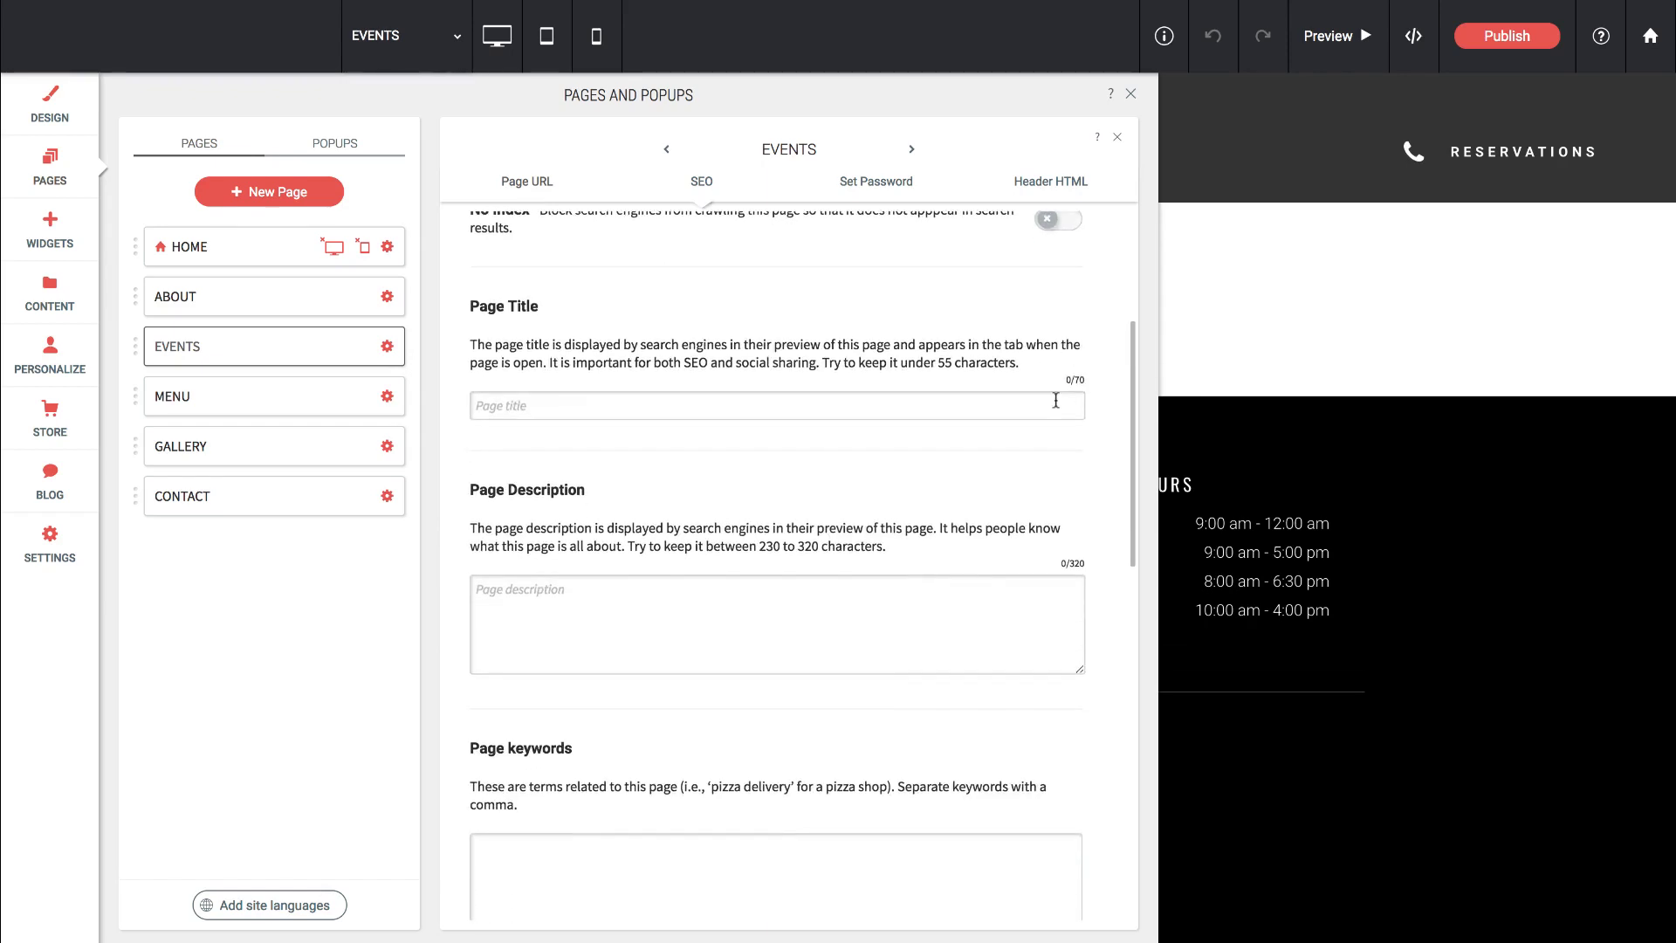
pyautogui.scroll(-6, 521, 358)
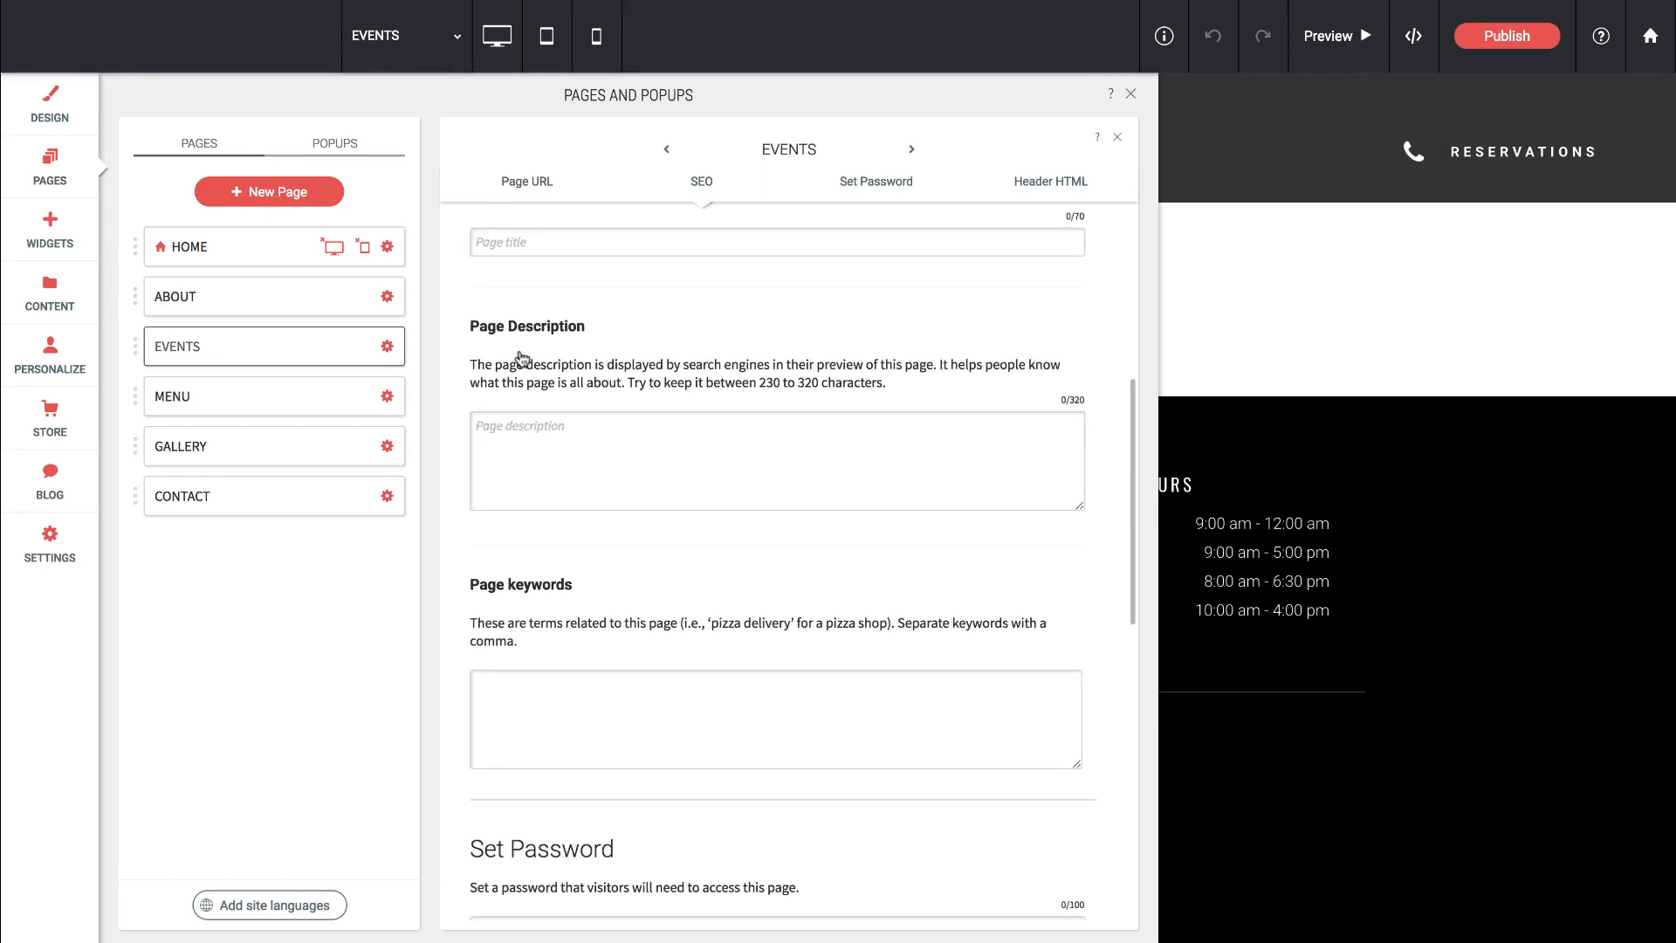
pyautogui.scroll(-2, 564, 350)
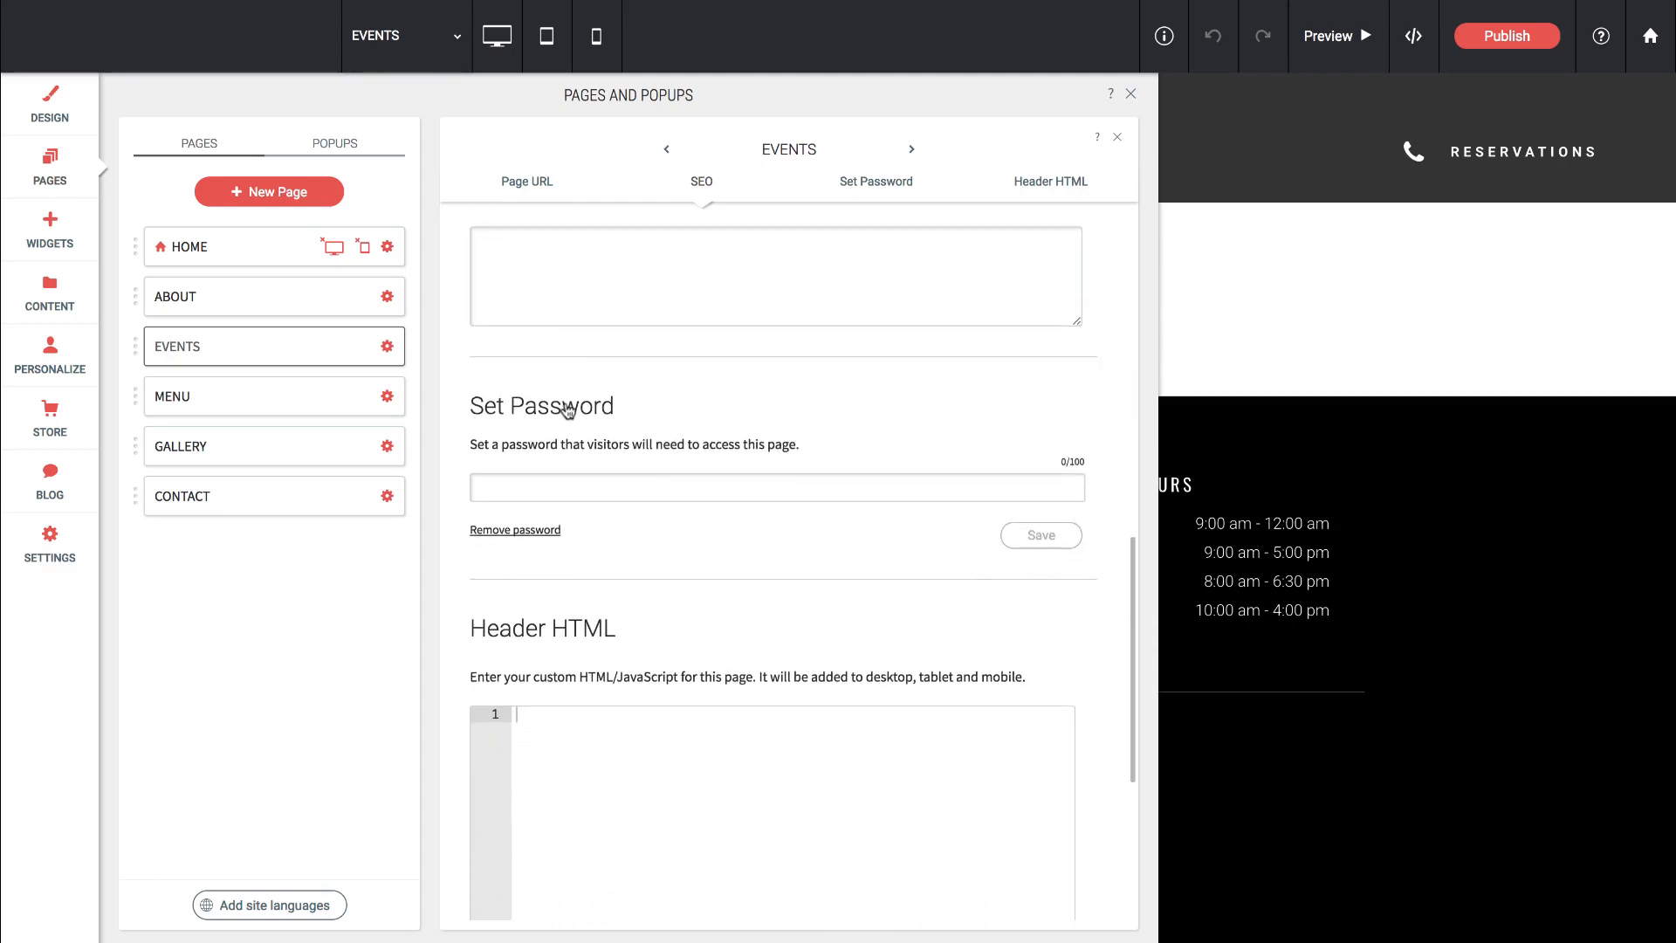
pyautogui.scroll(-5, 563, 463)
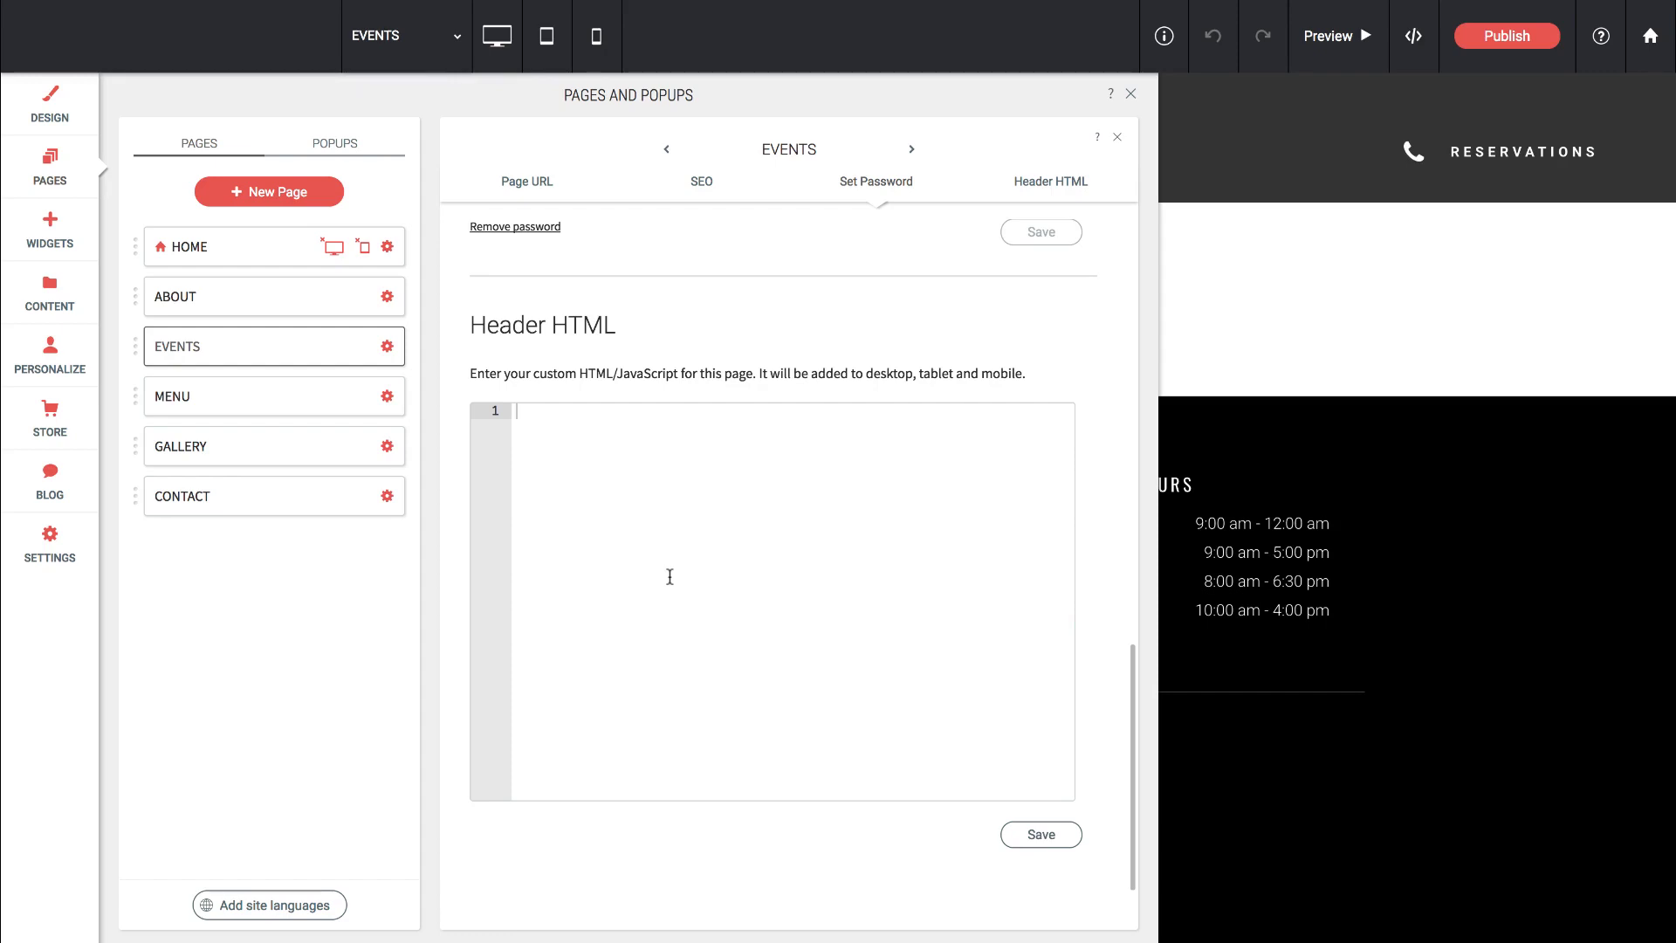
# Step: Close the page settings, then add Dutch as a second site language with automatic translation off
pyautogui.click(1130, 93)
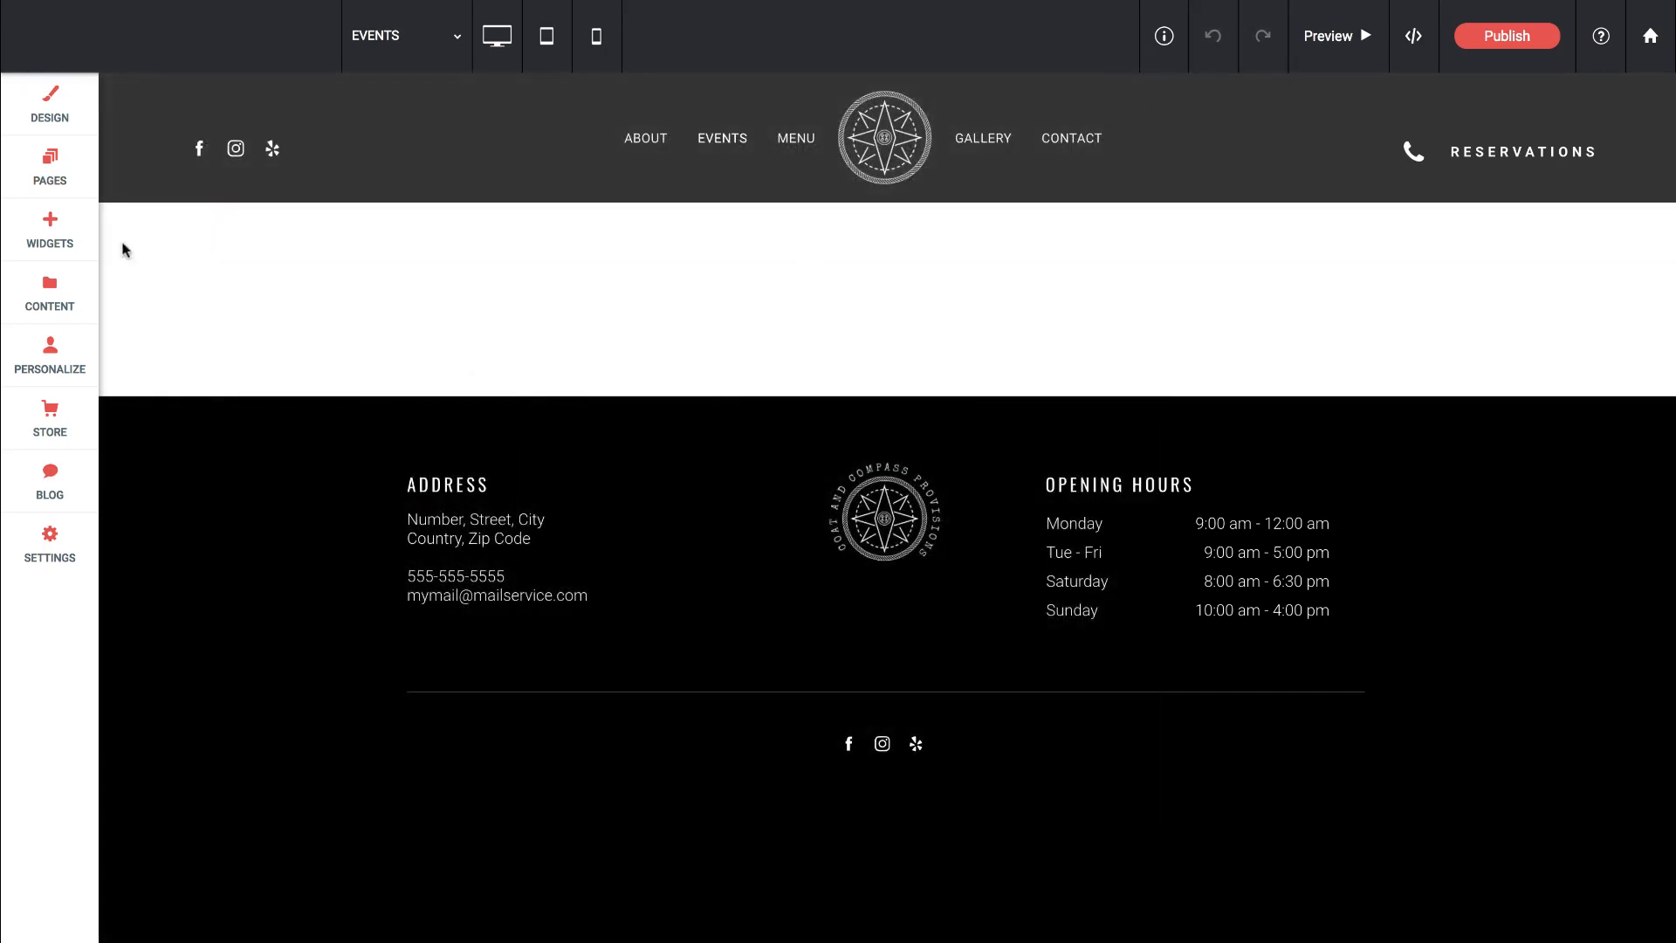
pyautogui.click(59, 179)
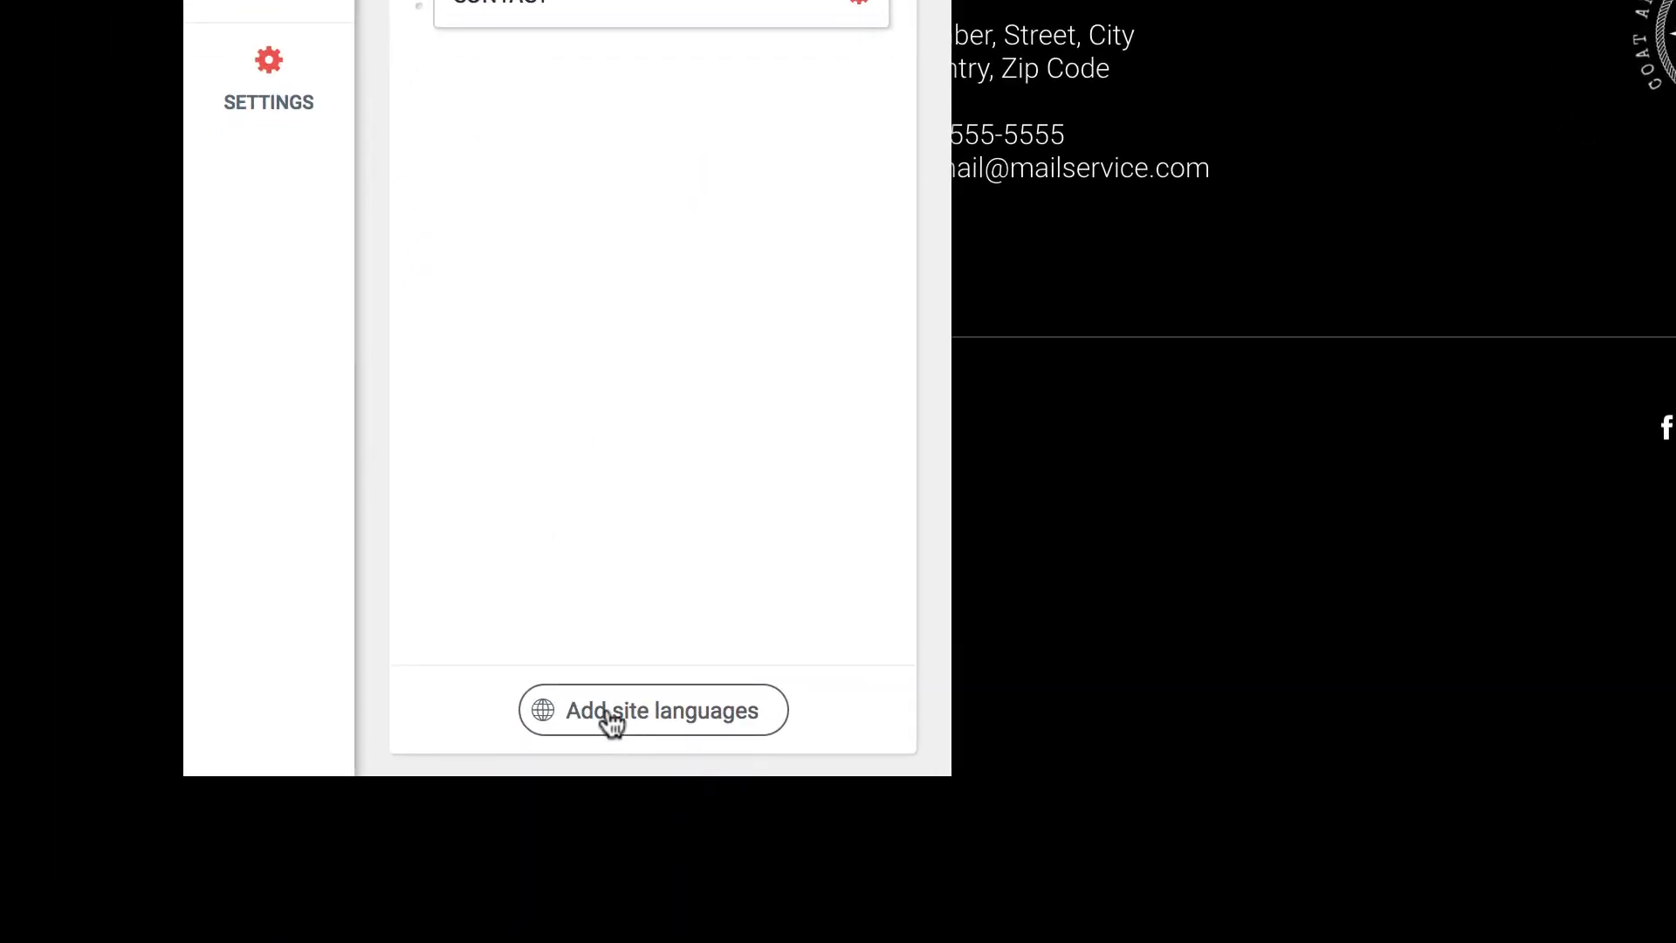
pyautogui.click(611, 721)
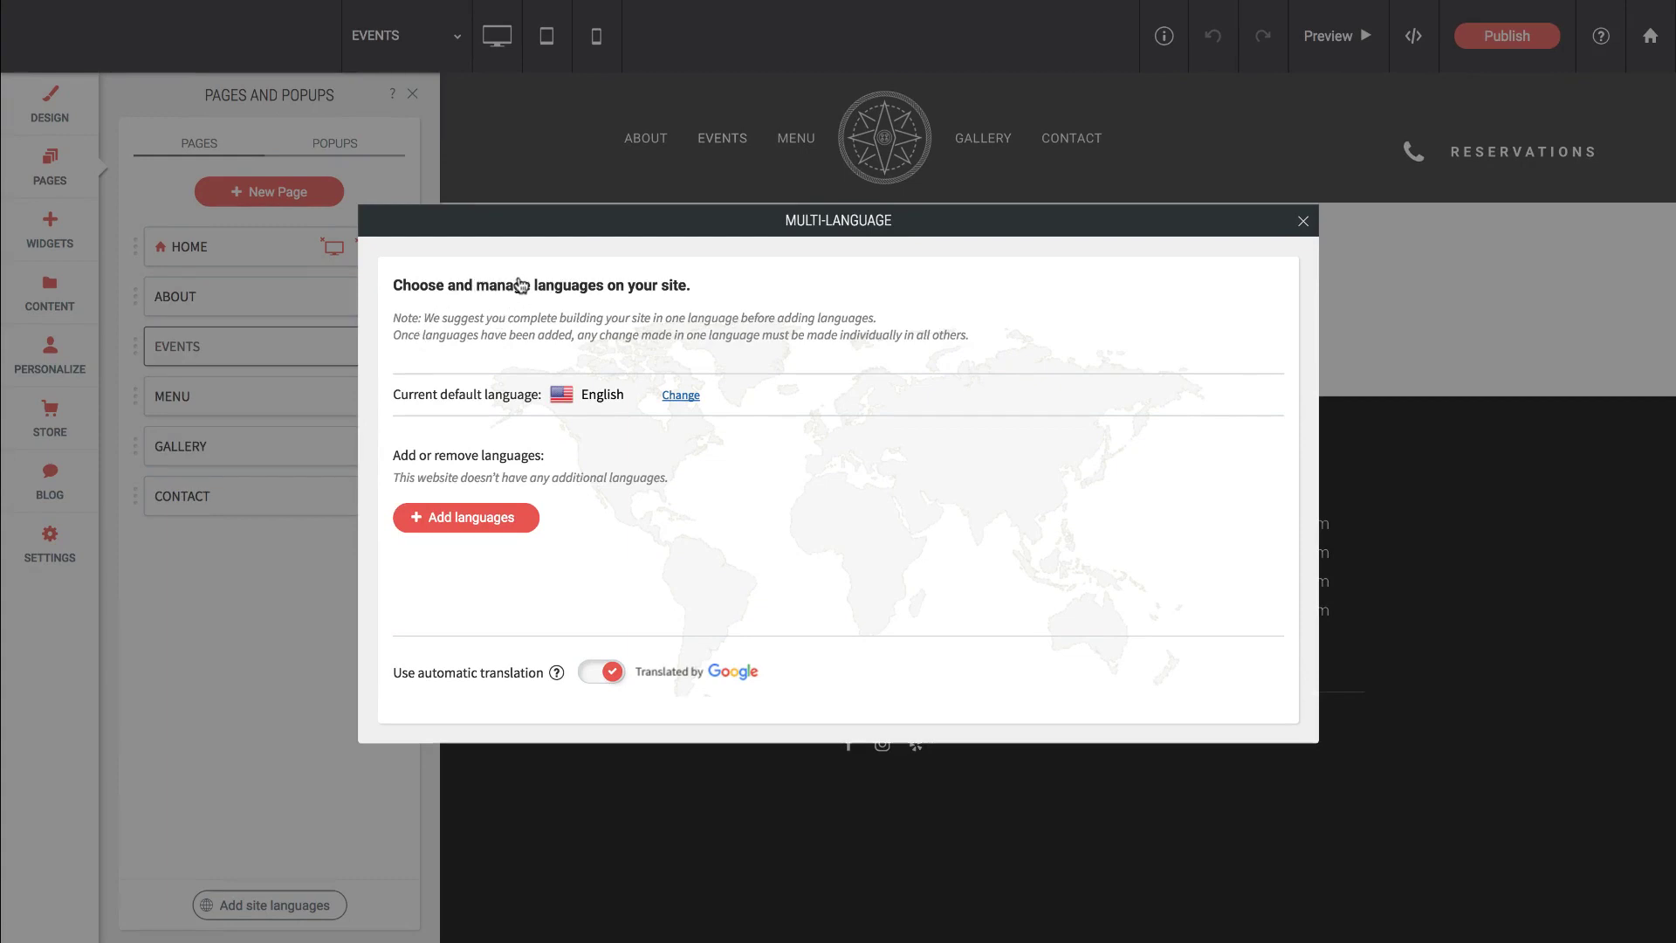
pyautogui.click(451, 529)
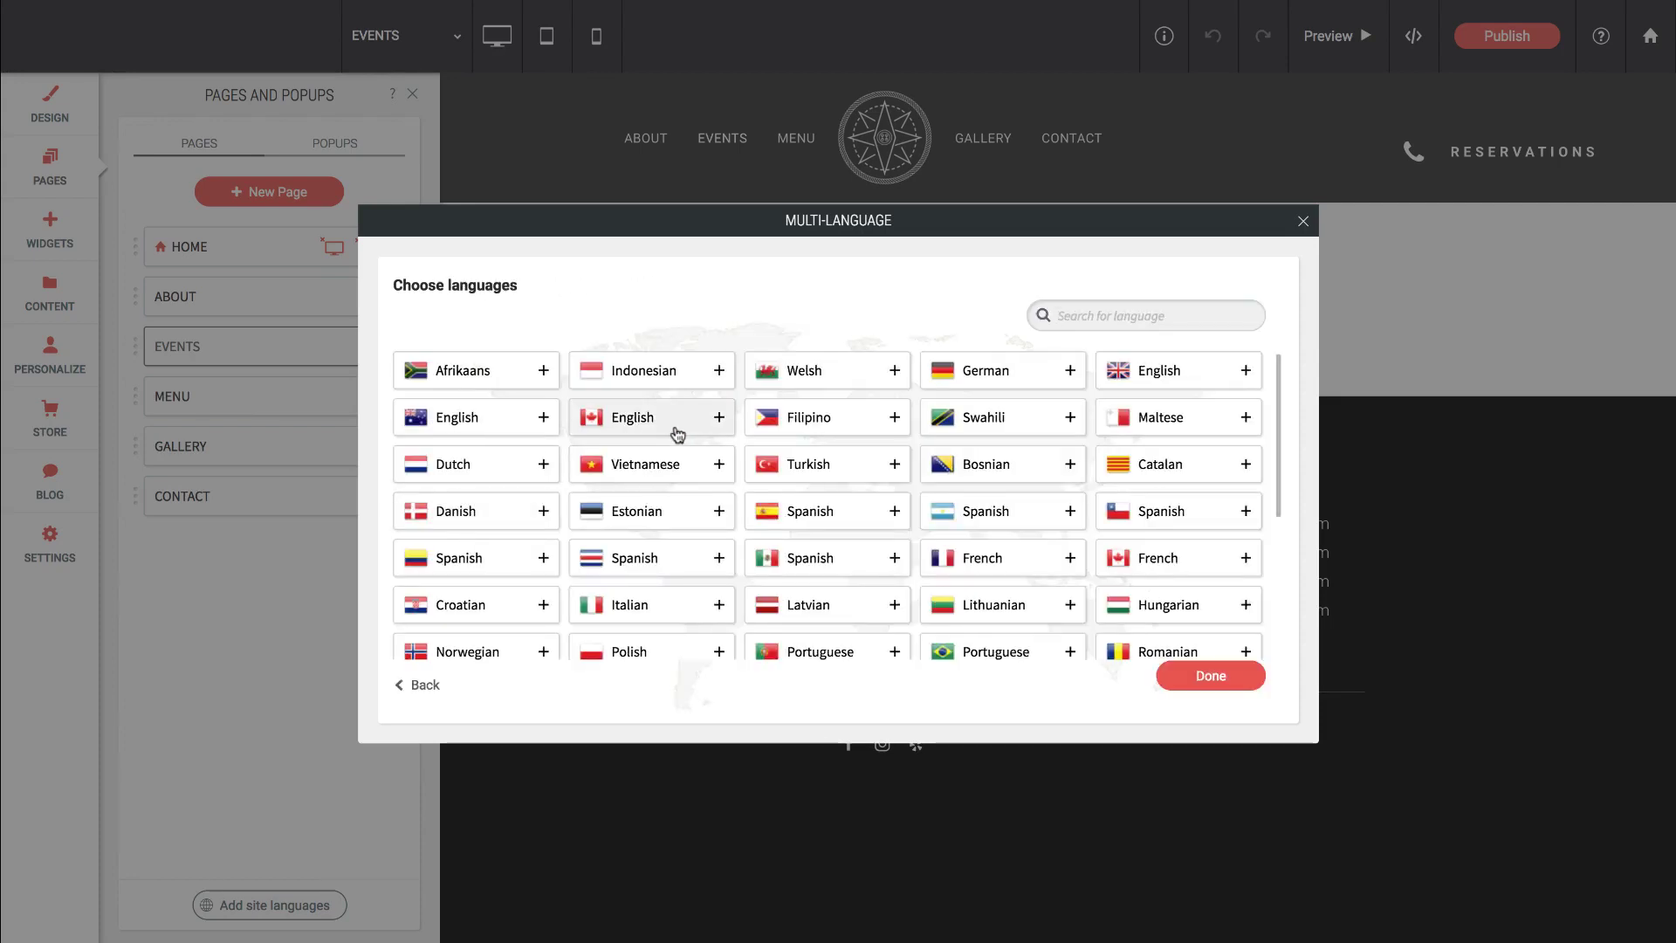
pyautogui.click(491, 474)
pyautogui.click(1220, 680)
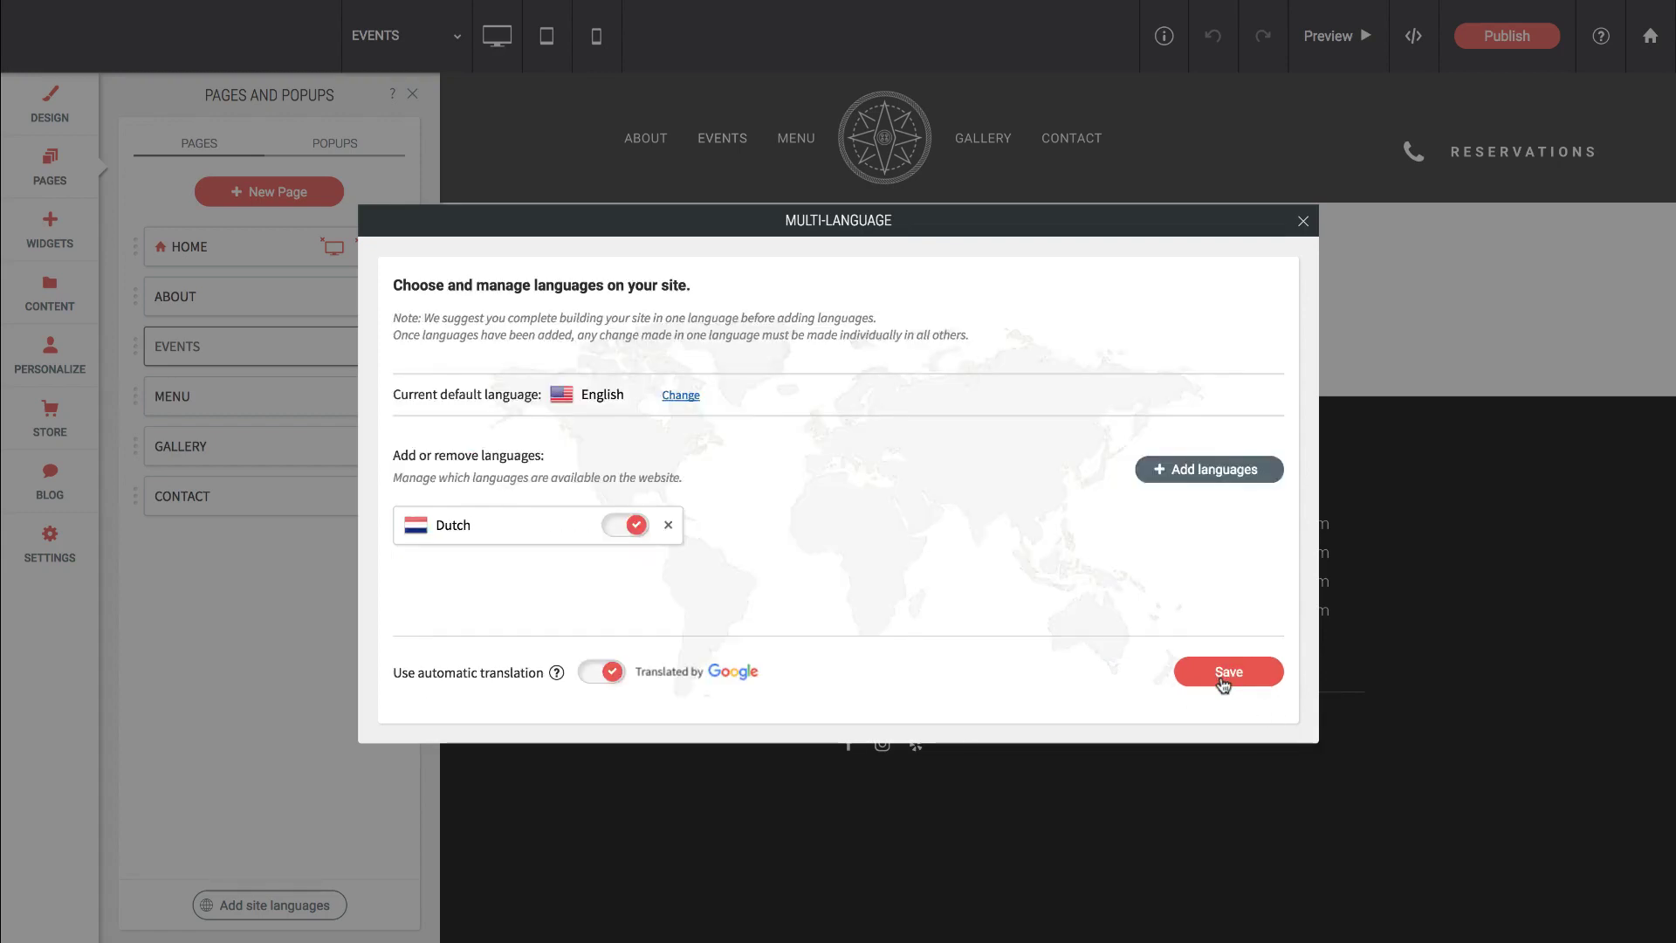
pyautogui.click(586, 679)
pyautogui.click(1204, 690)
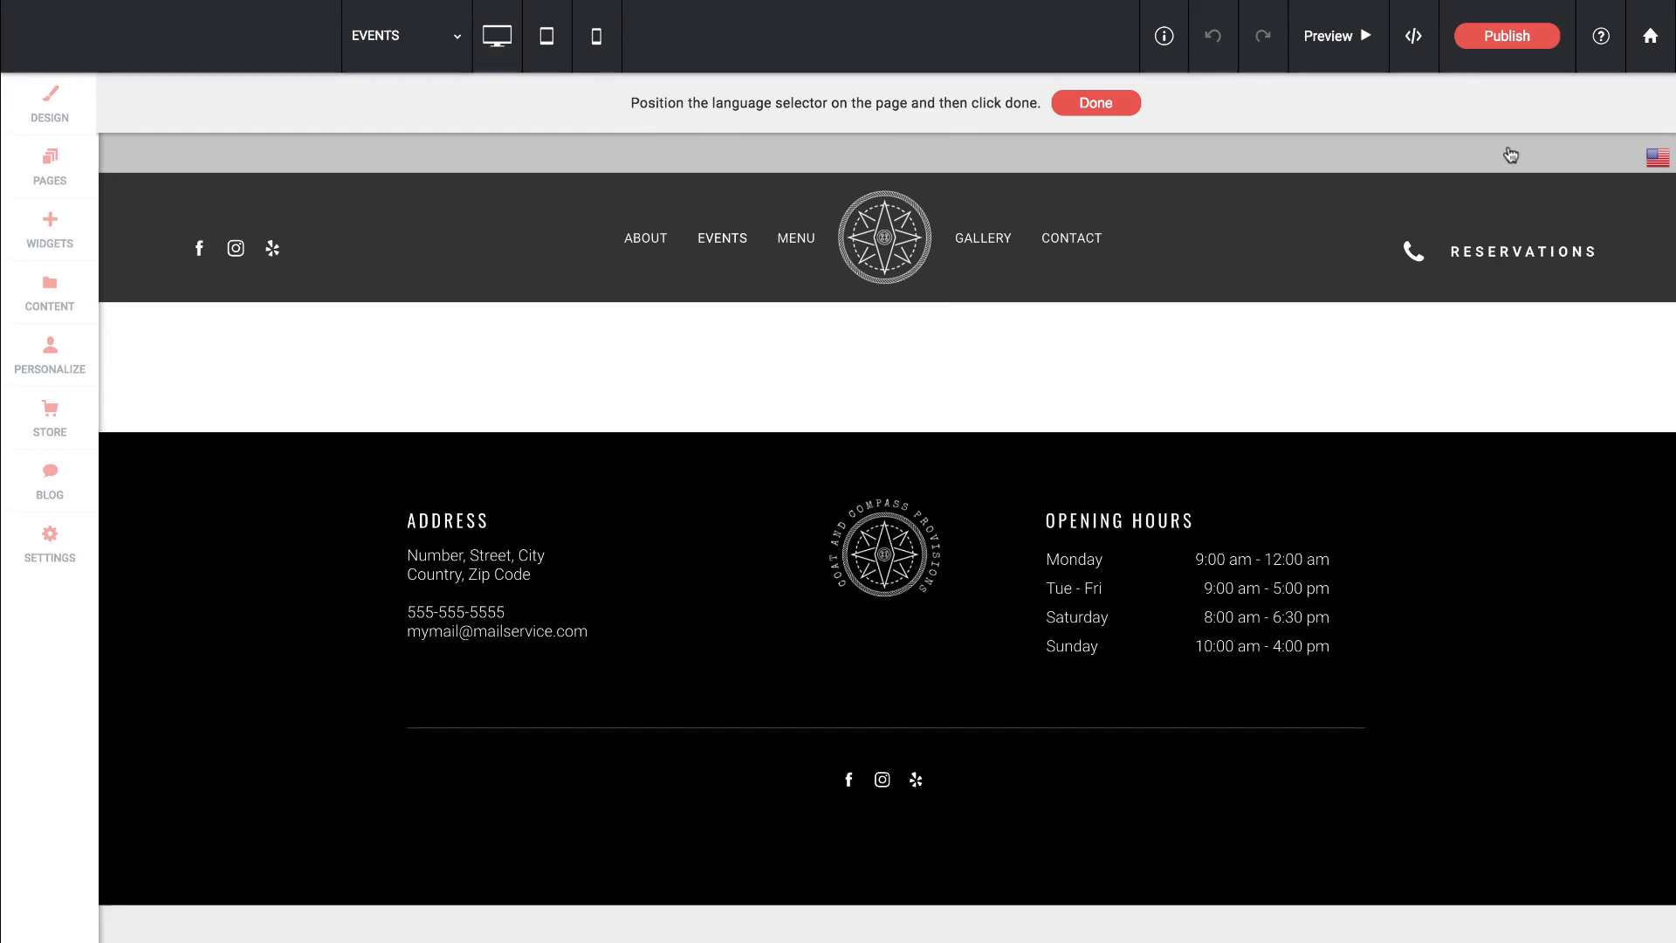
# Step: Slide the language switcher left along the top strip and confirm its placement
pyautogui.moveTo(1659, 168); pyautogui.dragTo(1561, 159)
pyautogui.click(1102, 103)
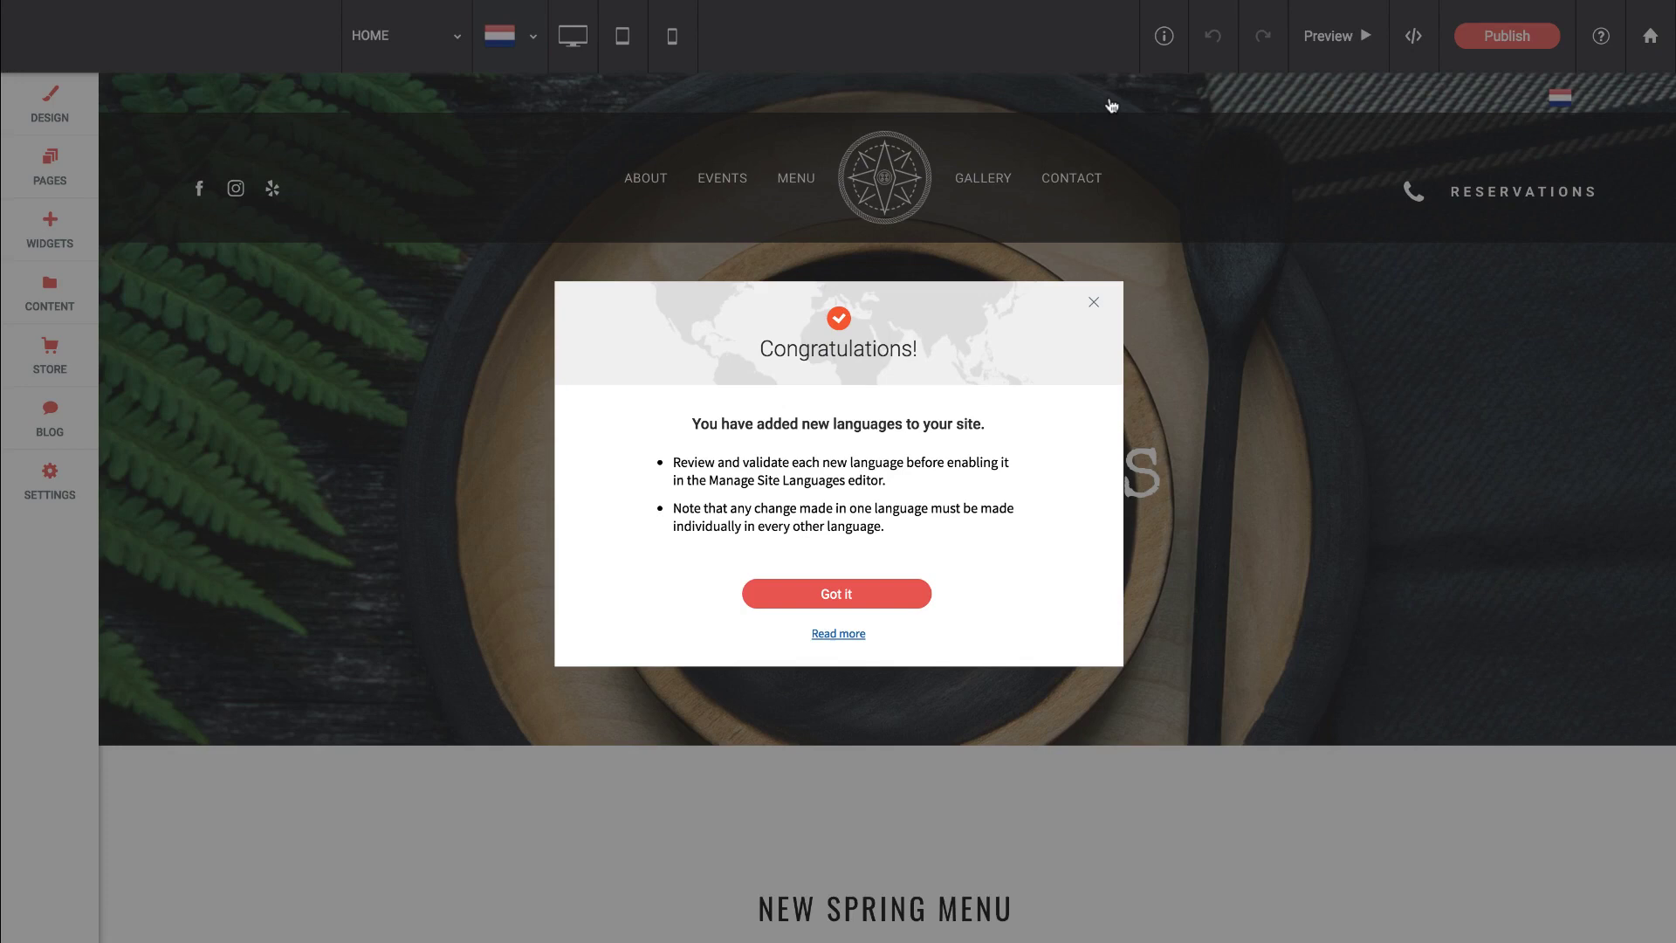
# Step: Dismiss the language confirmation and switch the editor to the English version
pyautogui.click(844, 597)
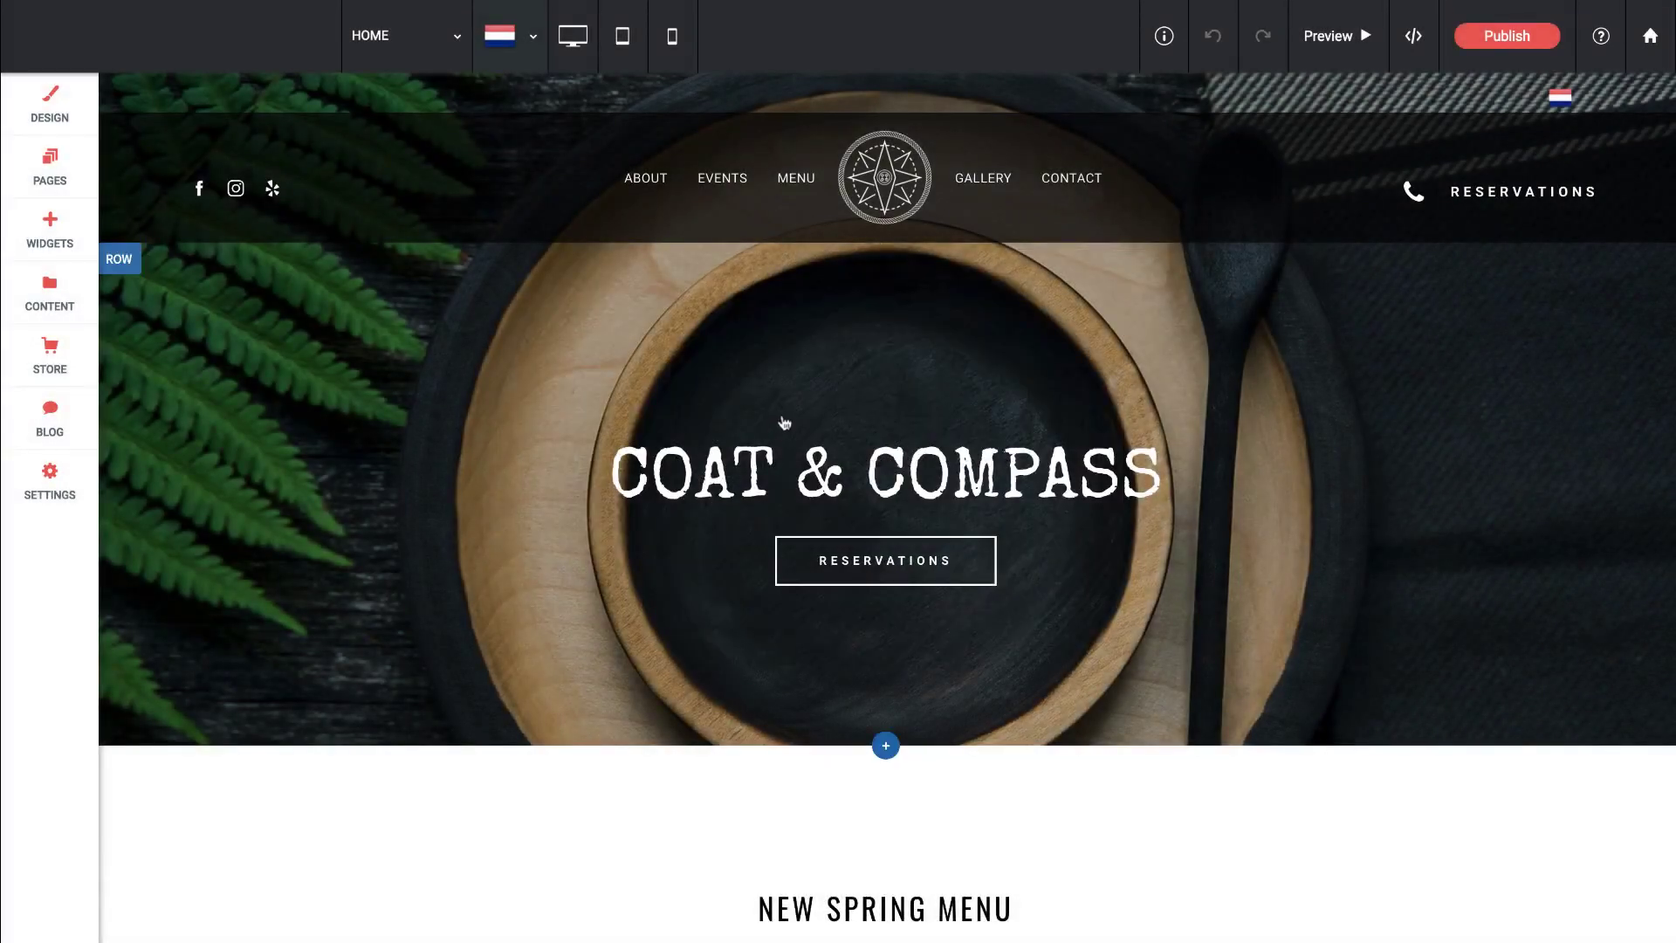
pyautogui.click(504, 37)
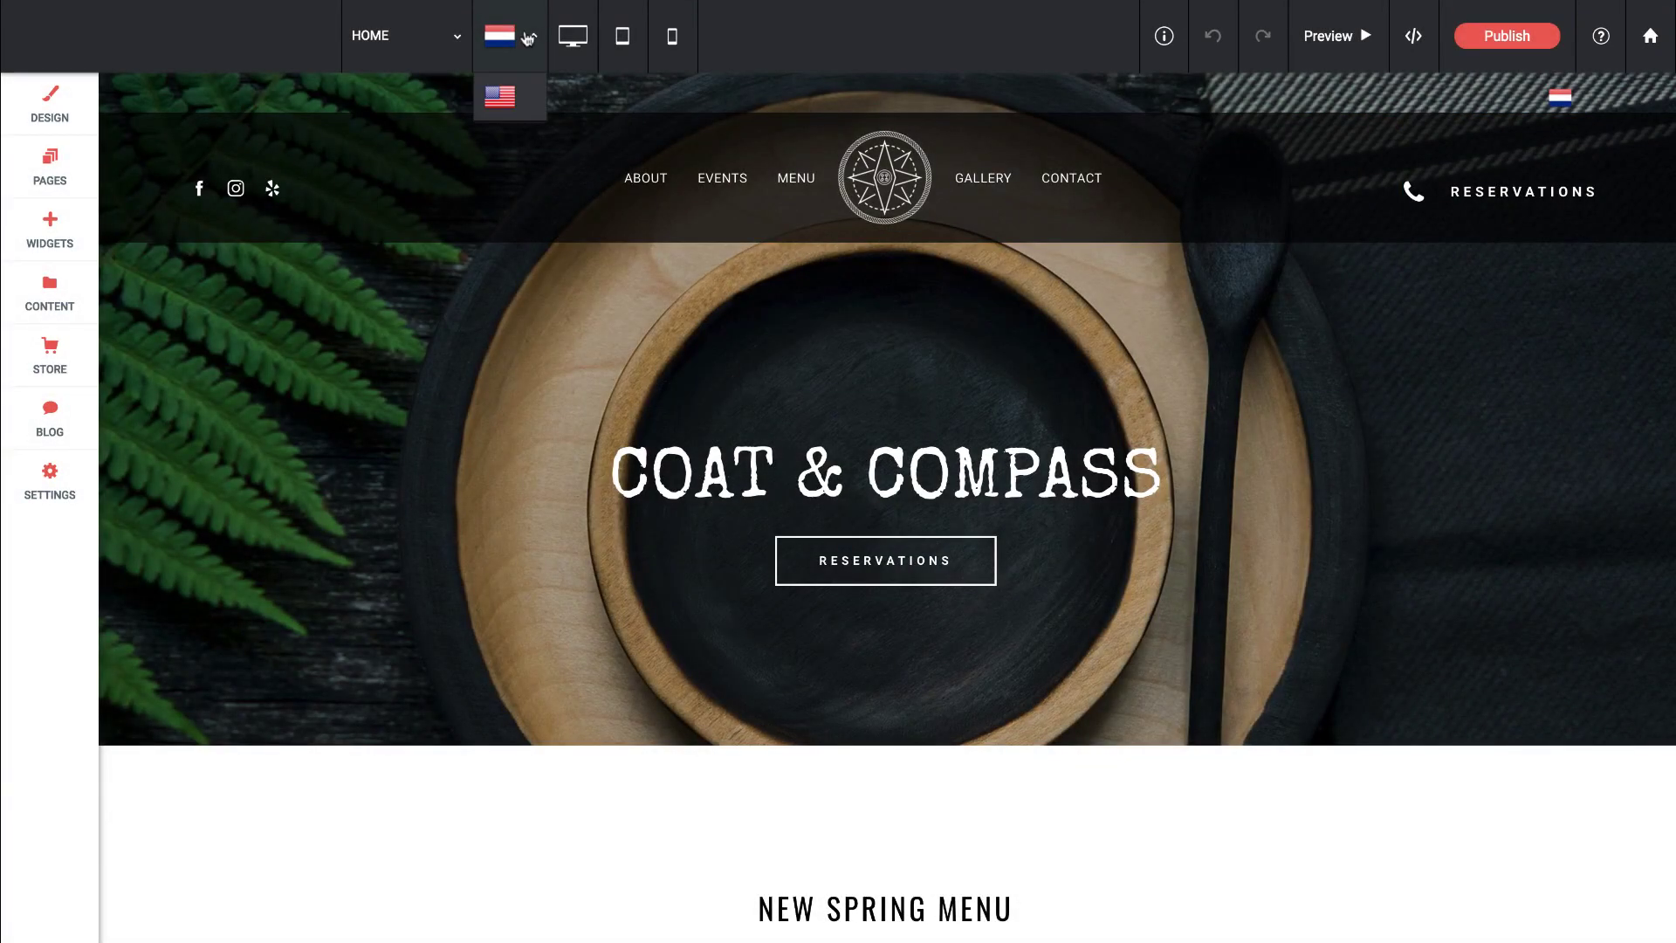
pyautogui.click(500, 98)
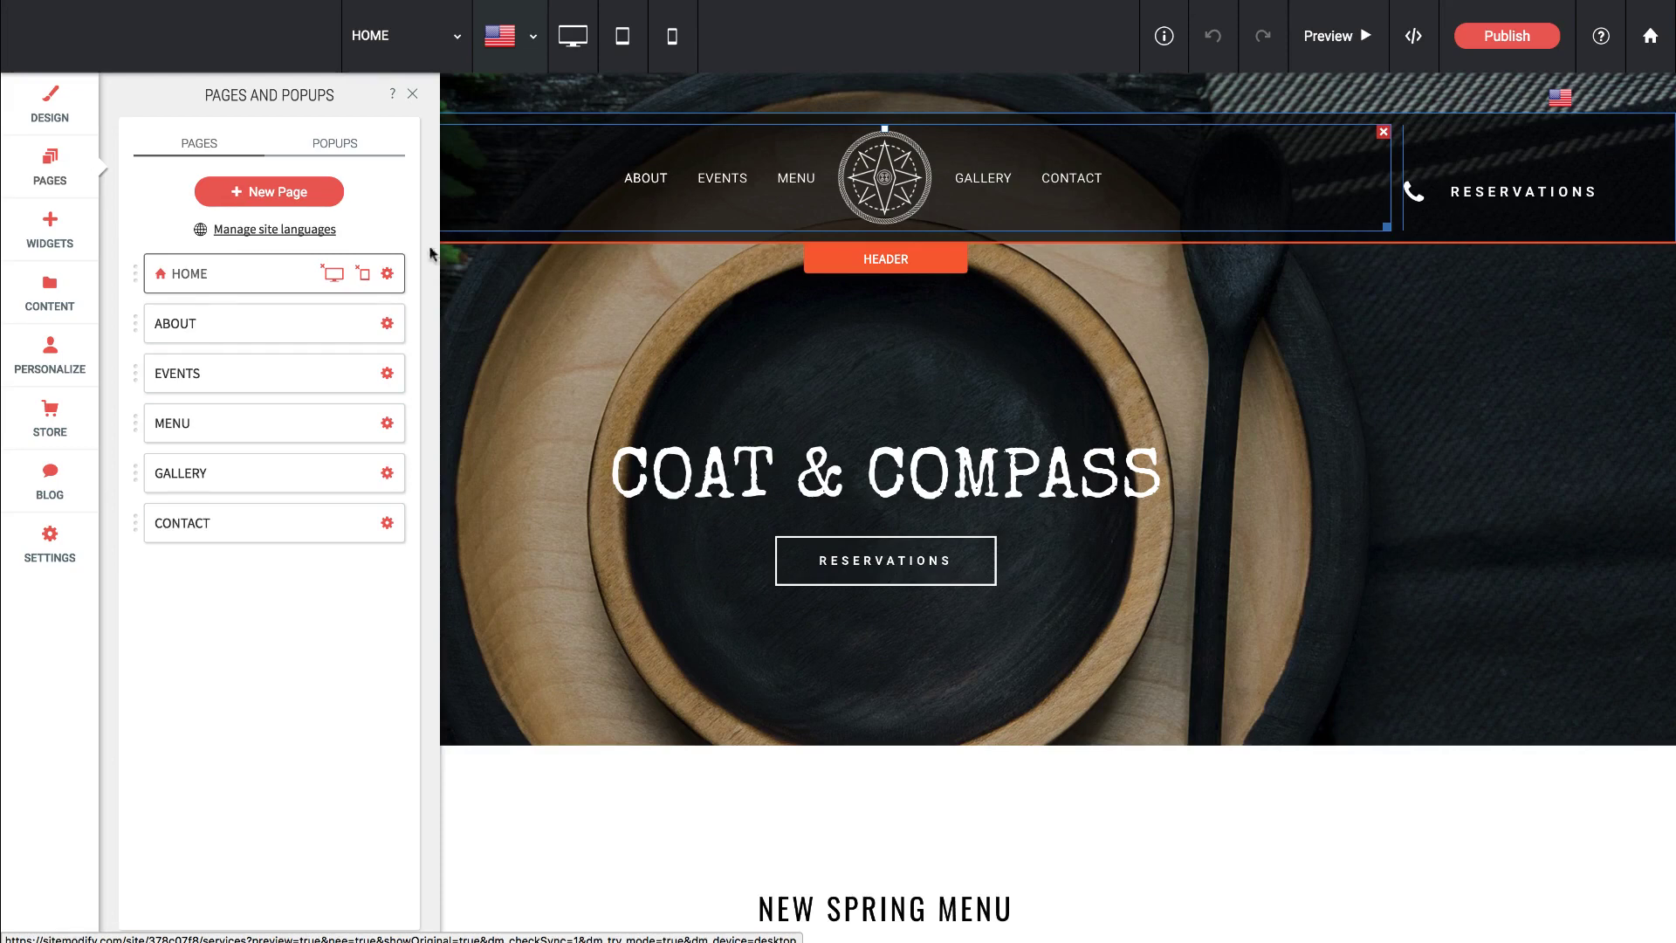
# Step: Delete Dutch from the site languages and save the language settings
pyautogui.click(309, 230)
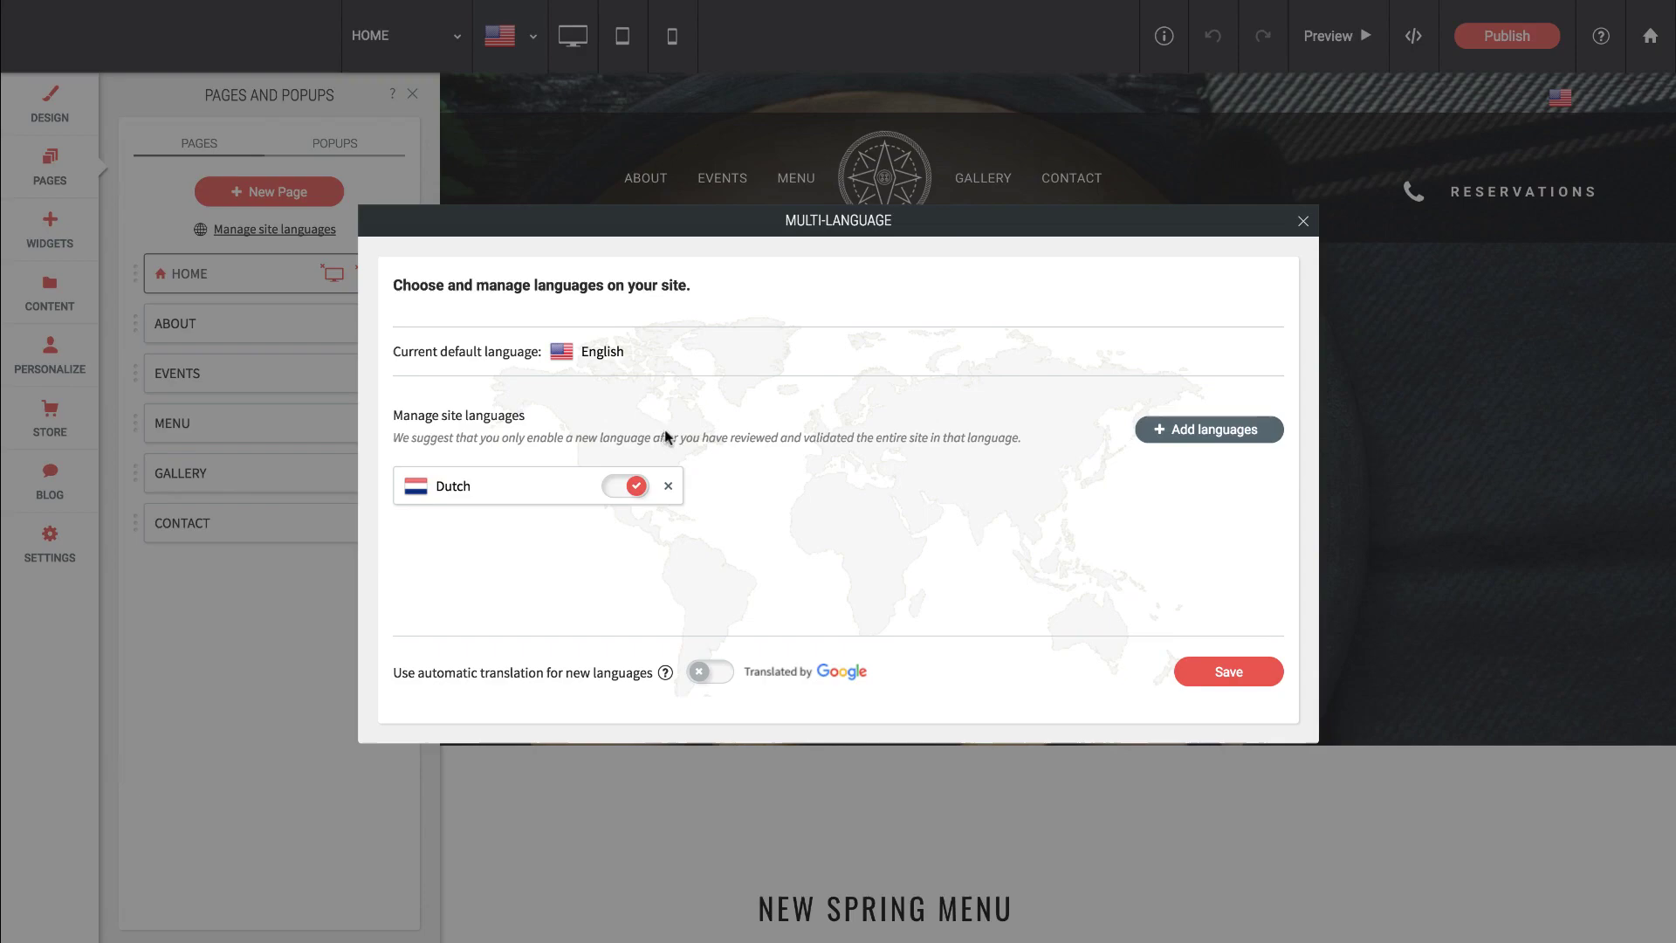
pyautogui.click(668, 486)
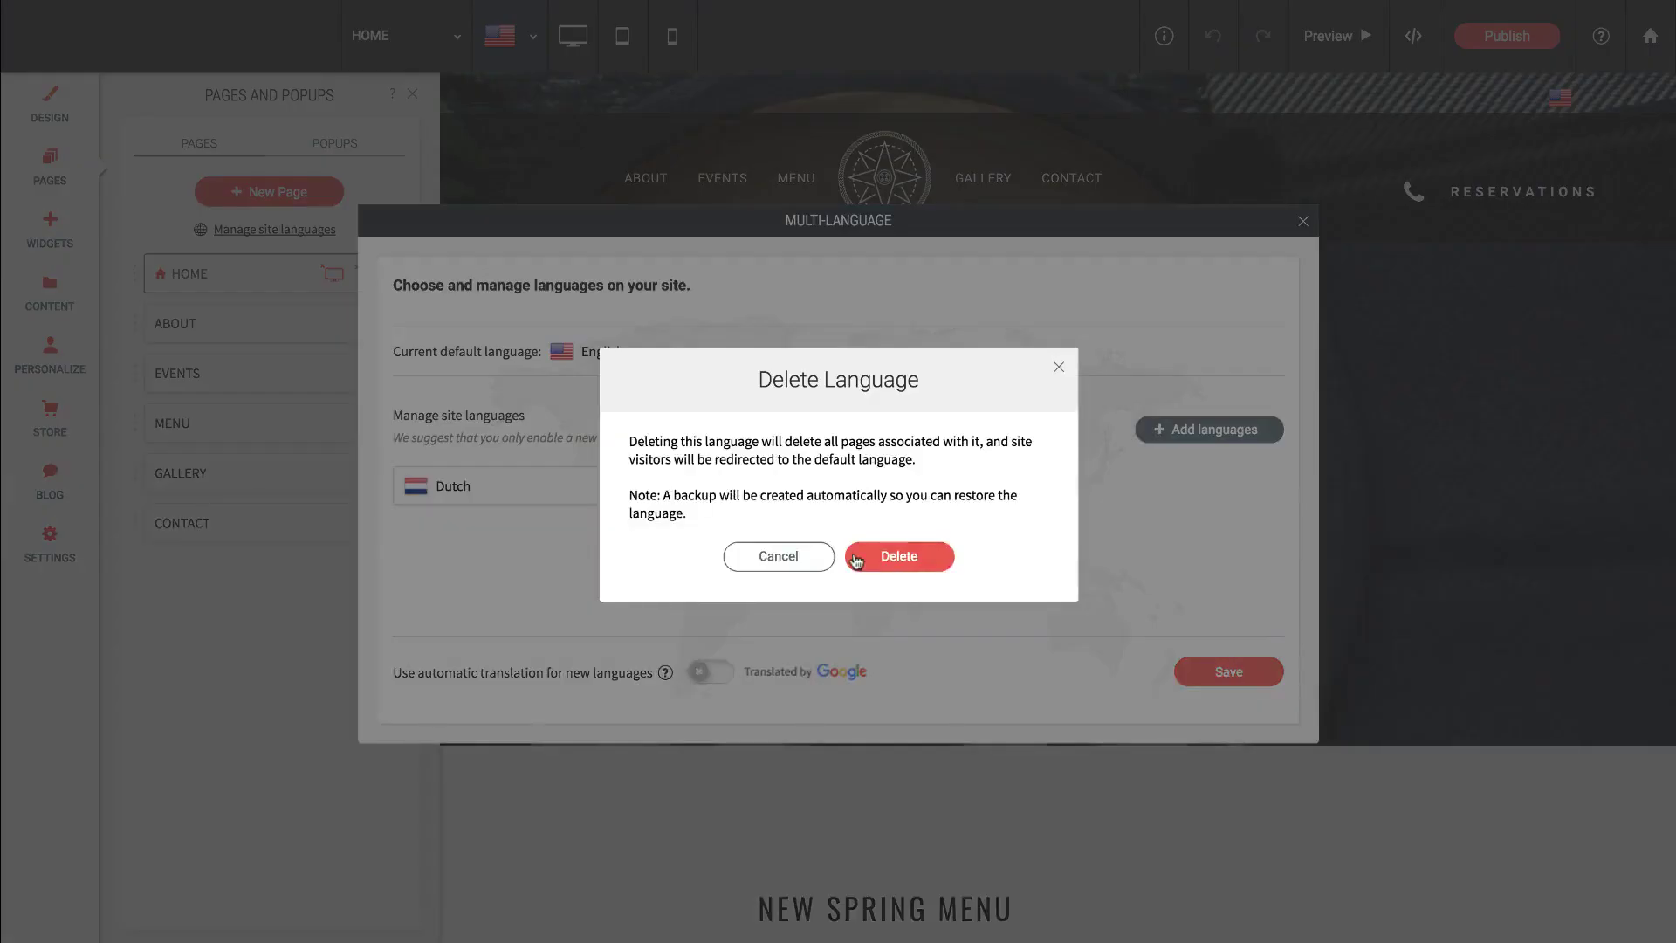
pyautogui.click(899, 558)
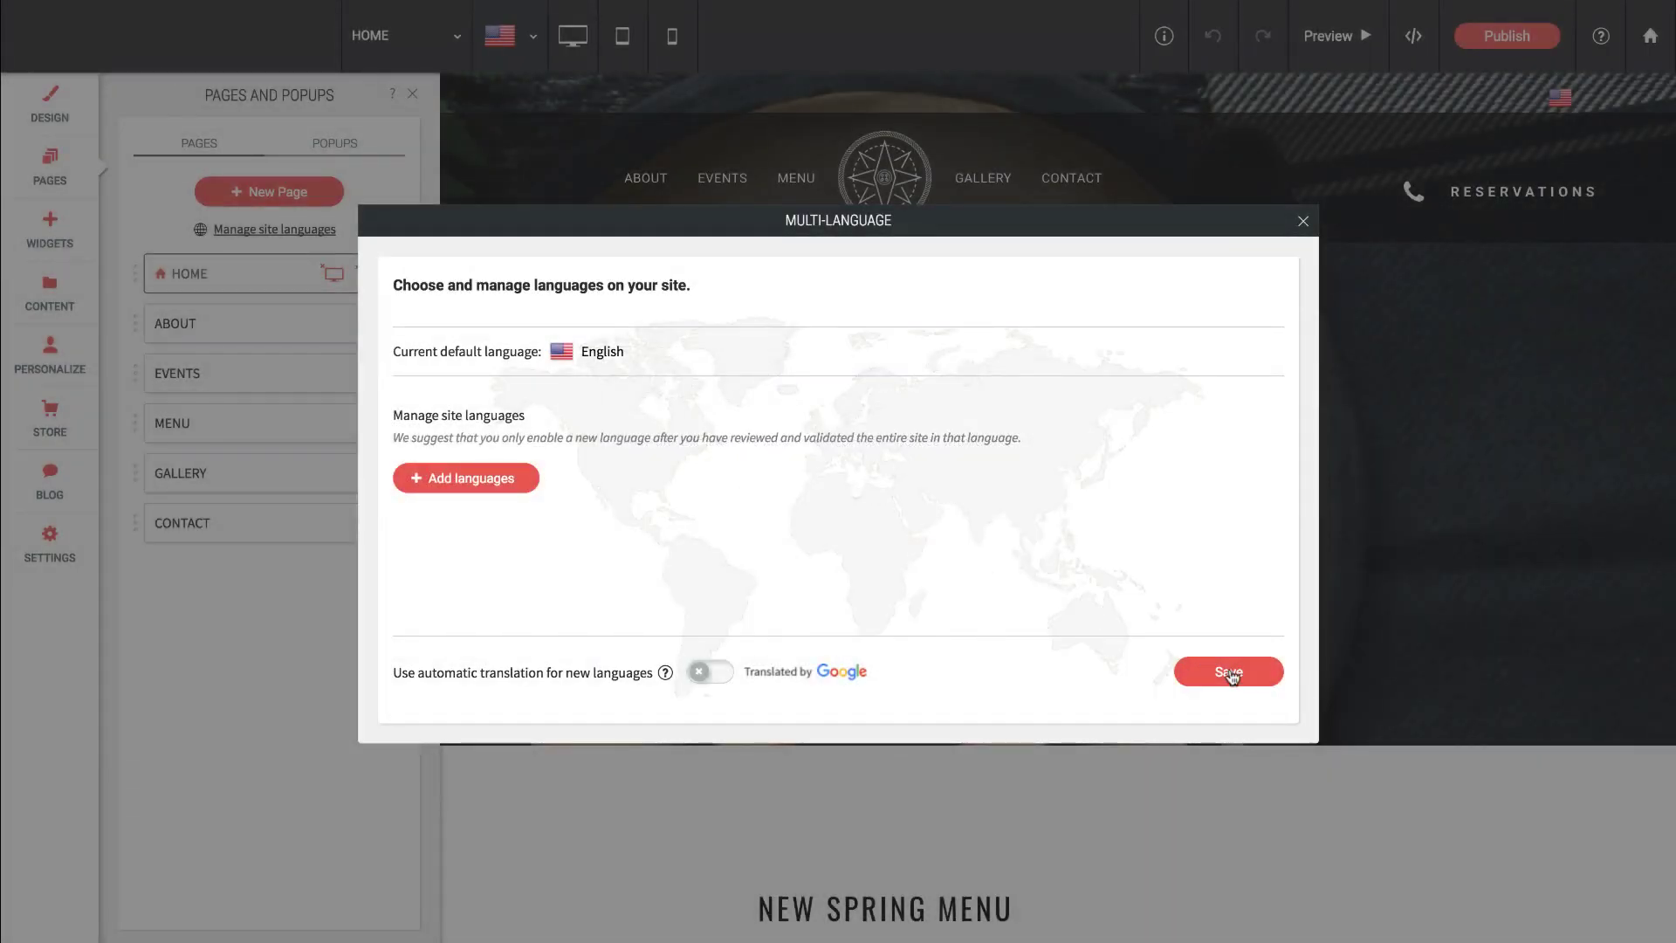
pyautogui.click(1231, 674)
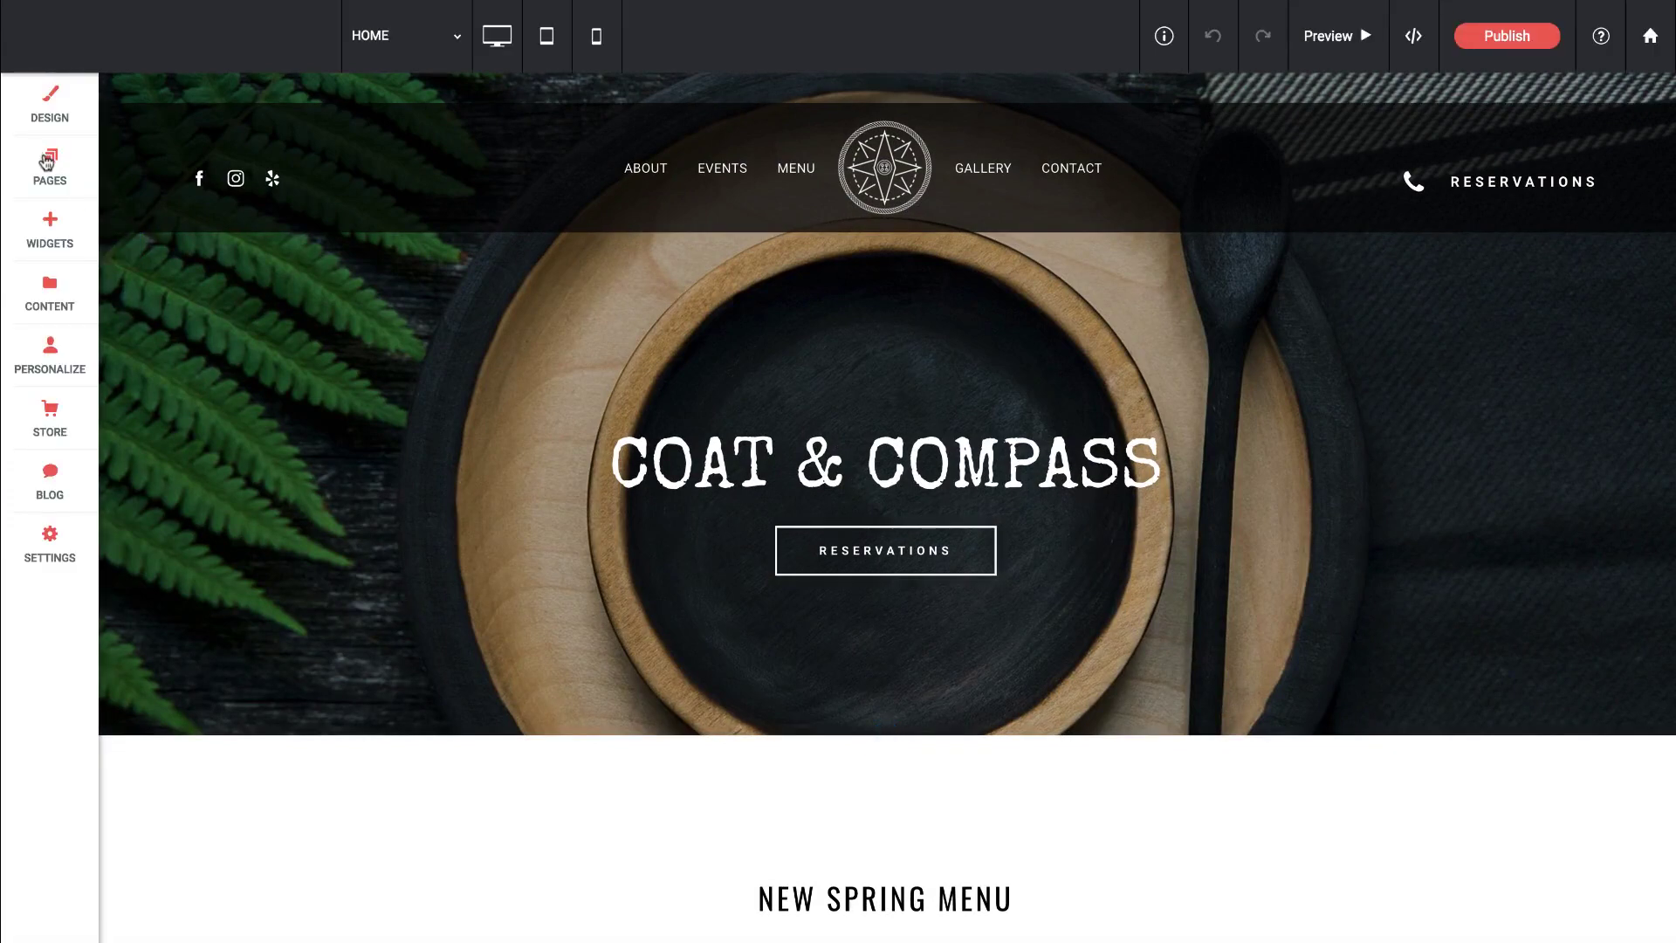
# Step: Add a popup from the More Info template under the Popups tab
pyautogui.click(48, 161)
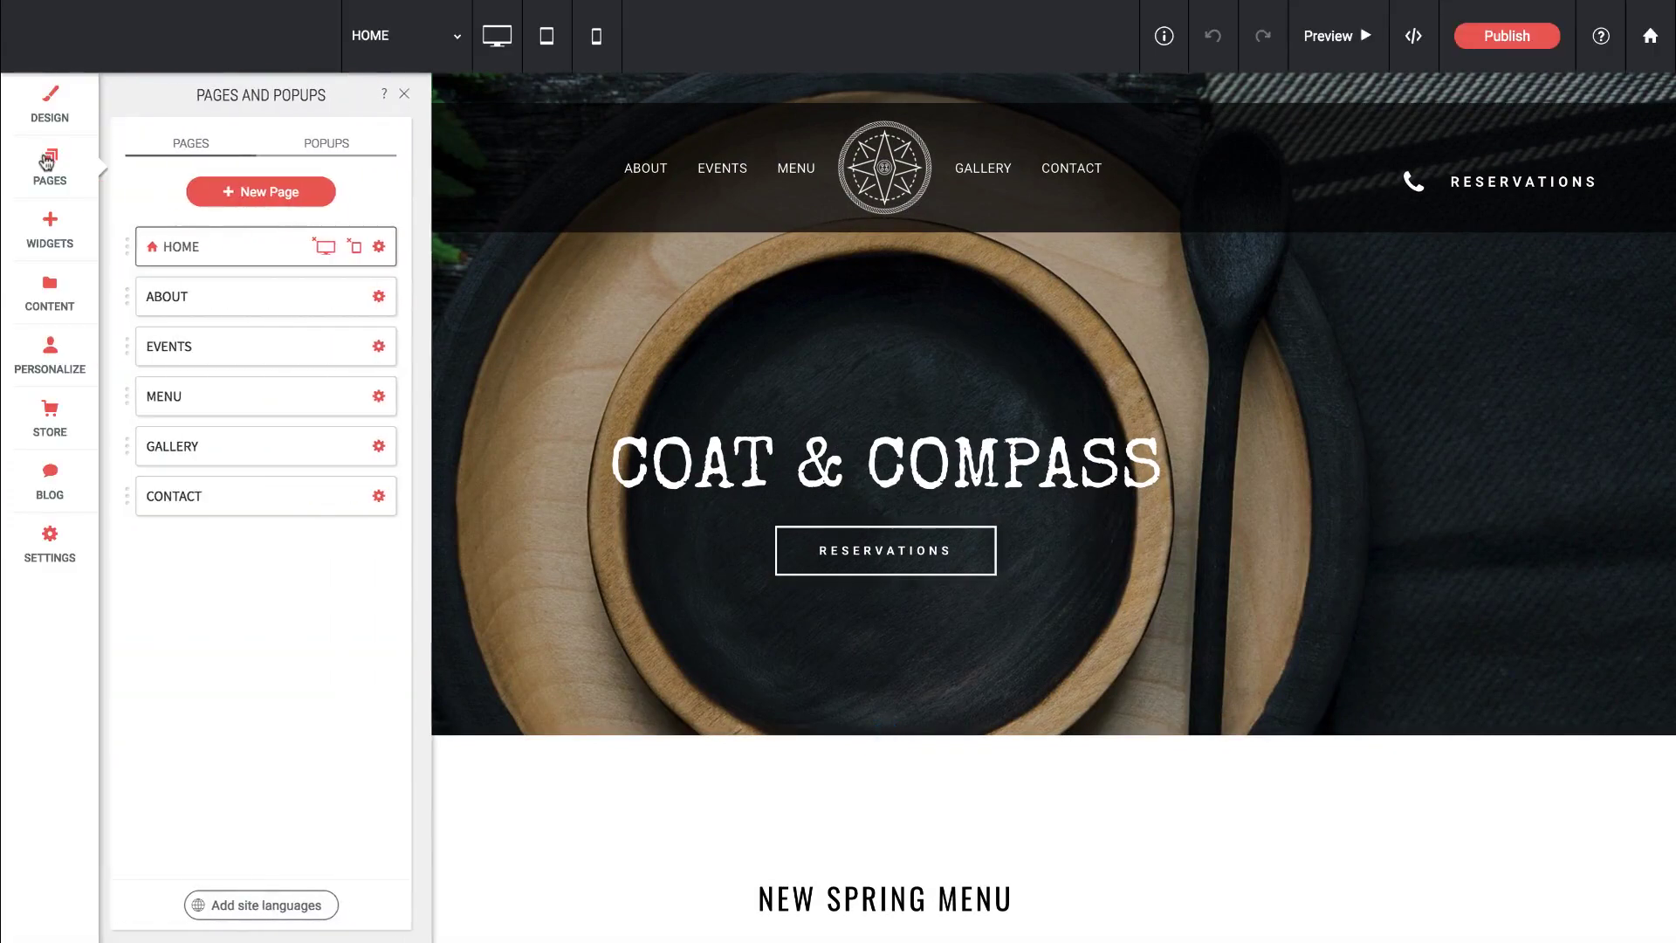
pyautogui.click(341, 149)
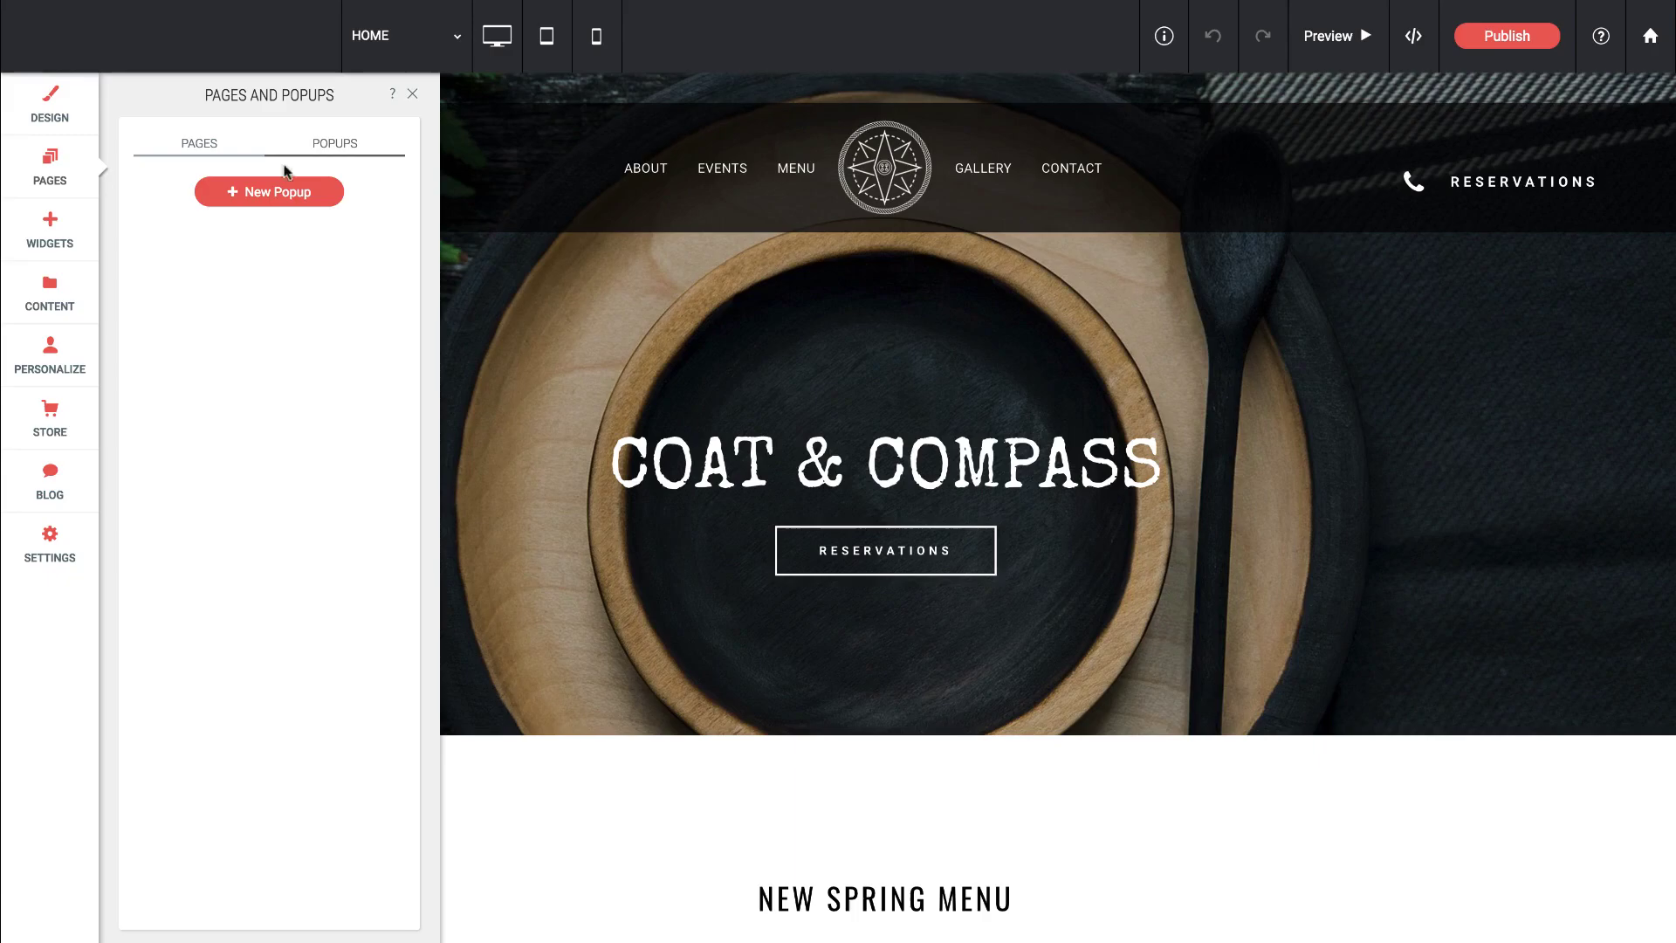
pyautogui.click(242, 198)
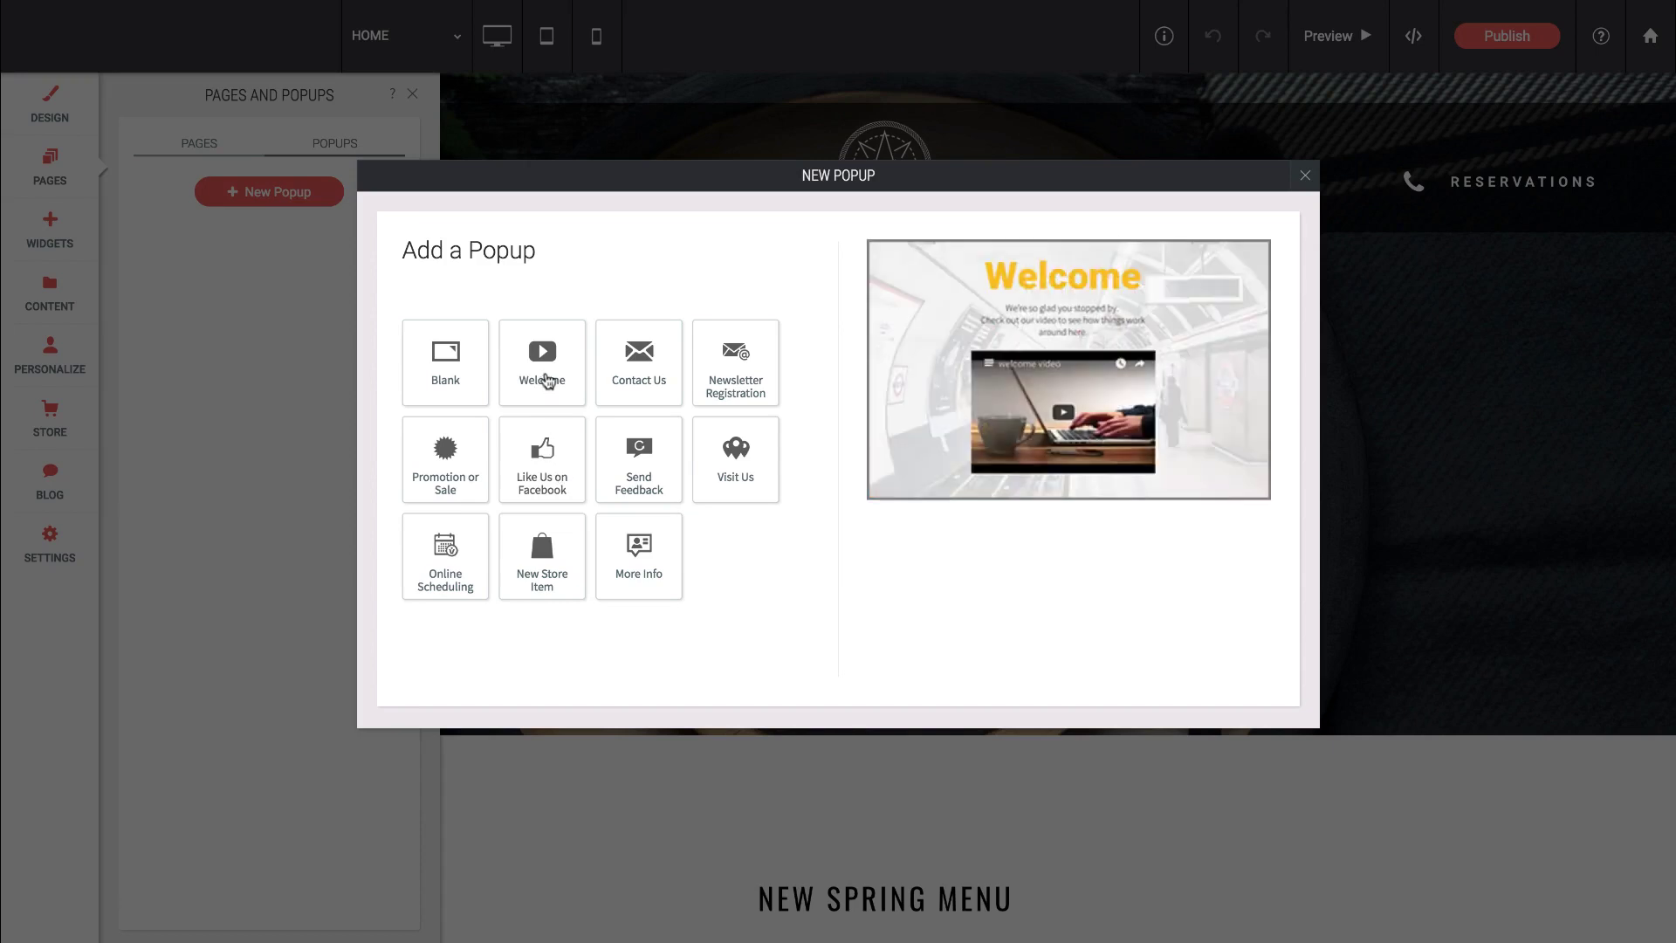
pyautogui.click(650, 580)
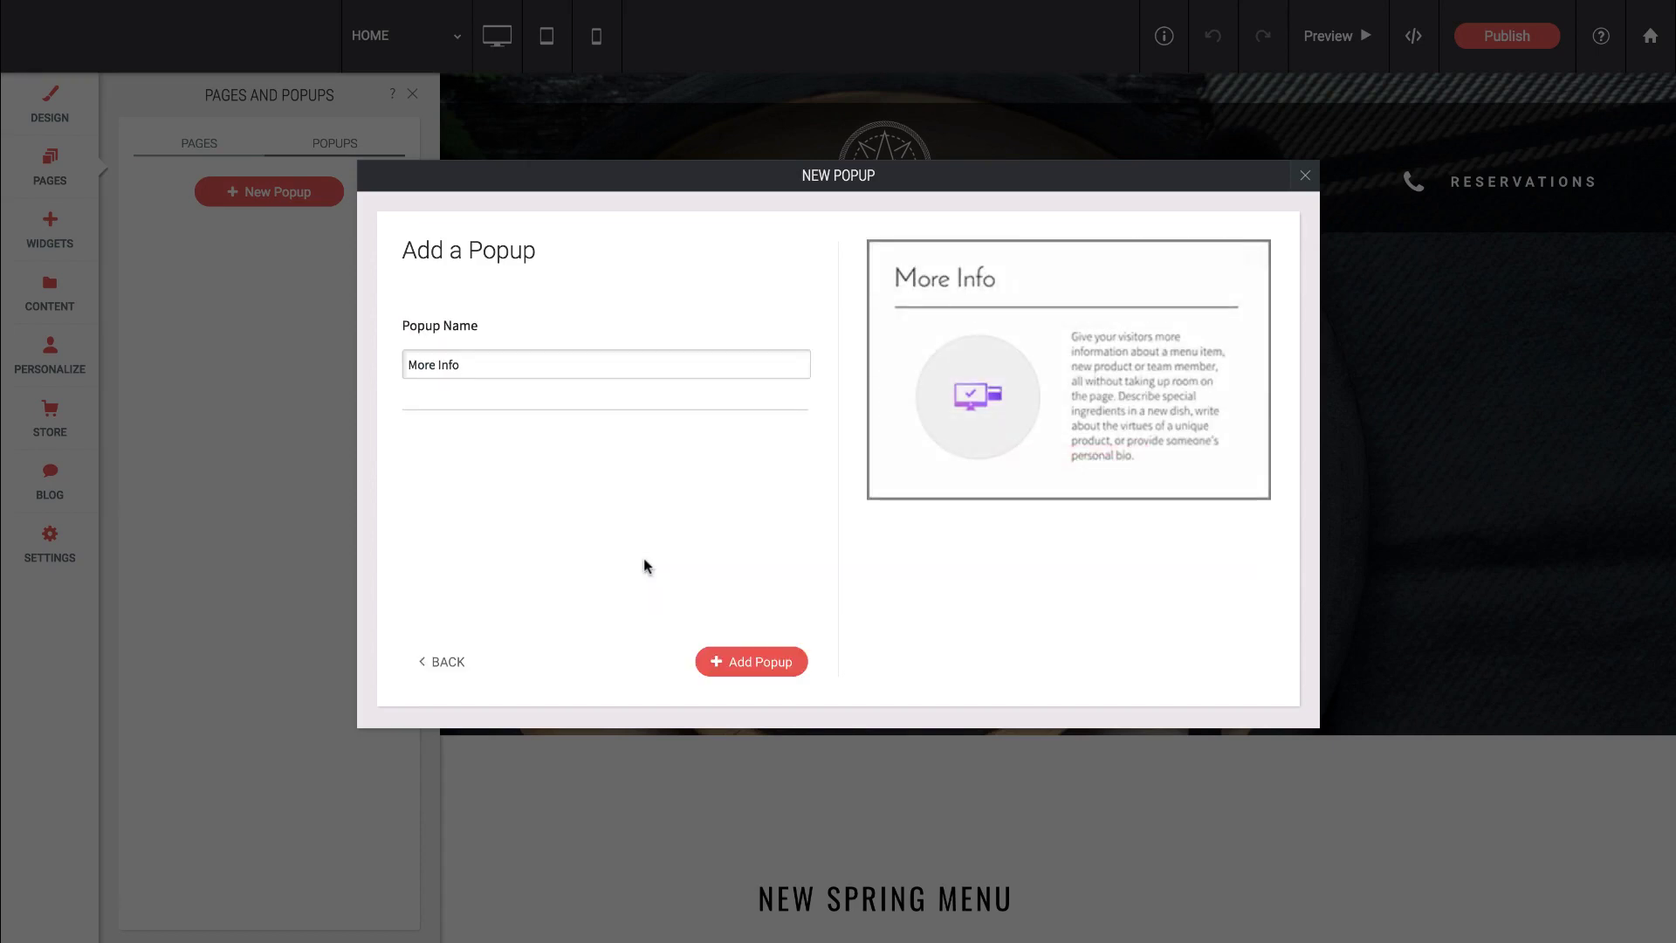
pyautogui.click(756, 672)
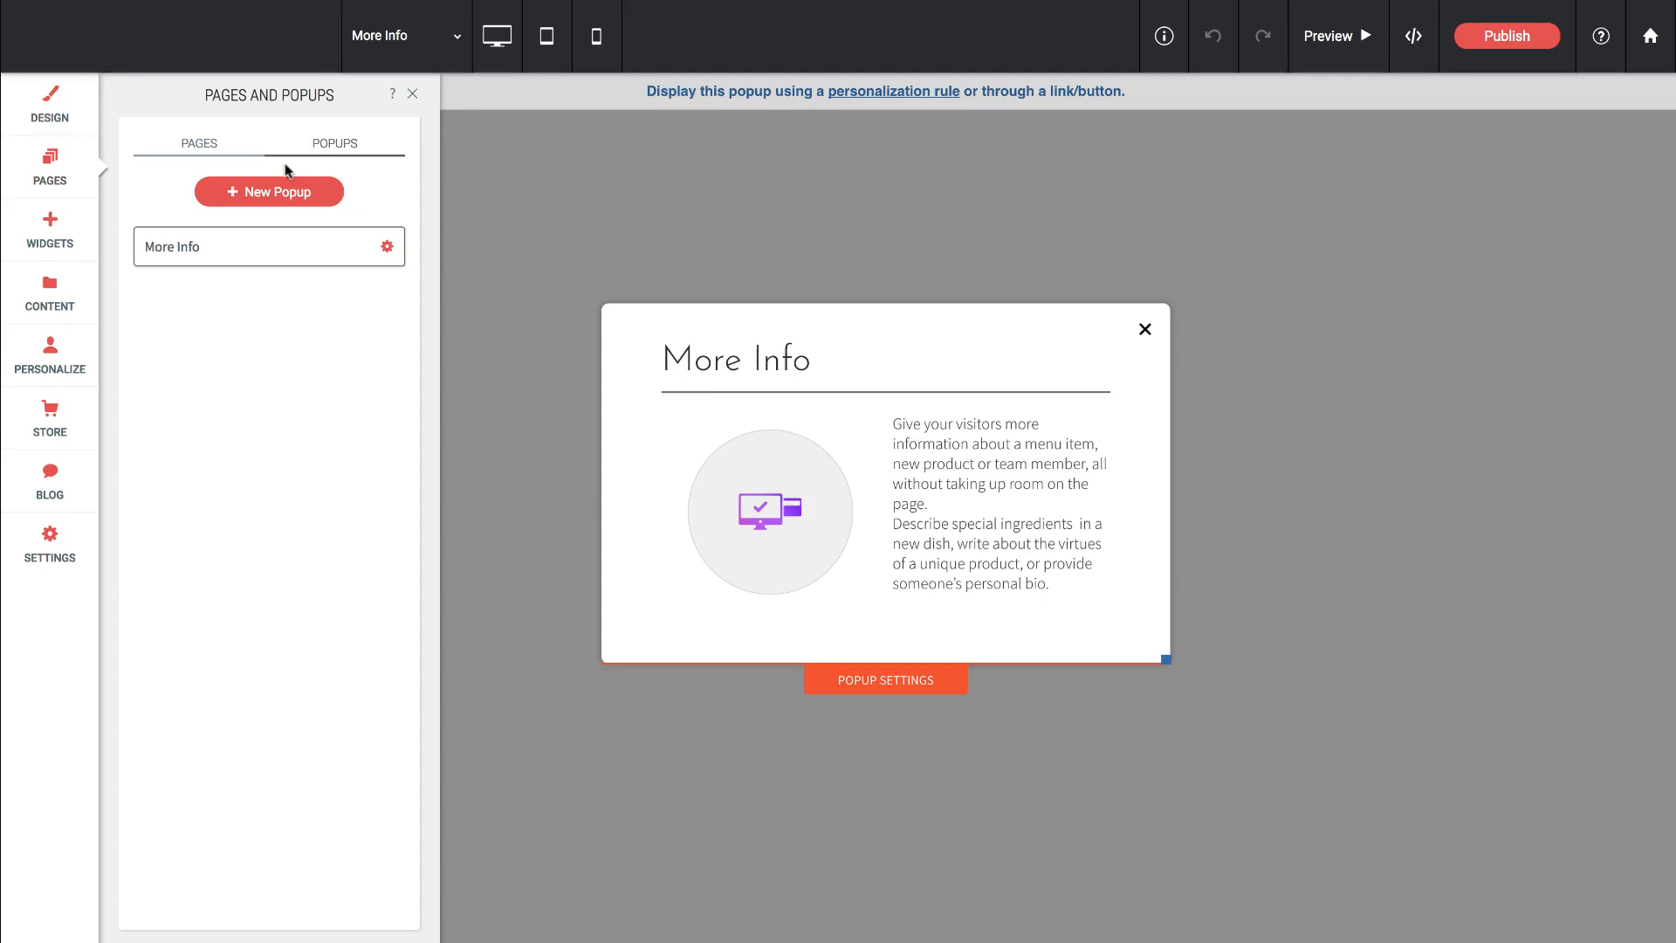
# Step: Check that More Info is listed under Popups, then return to the pages list
pyautogui.click(196, 146)
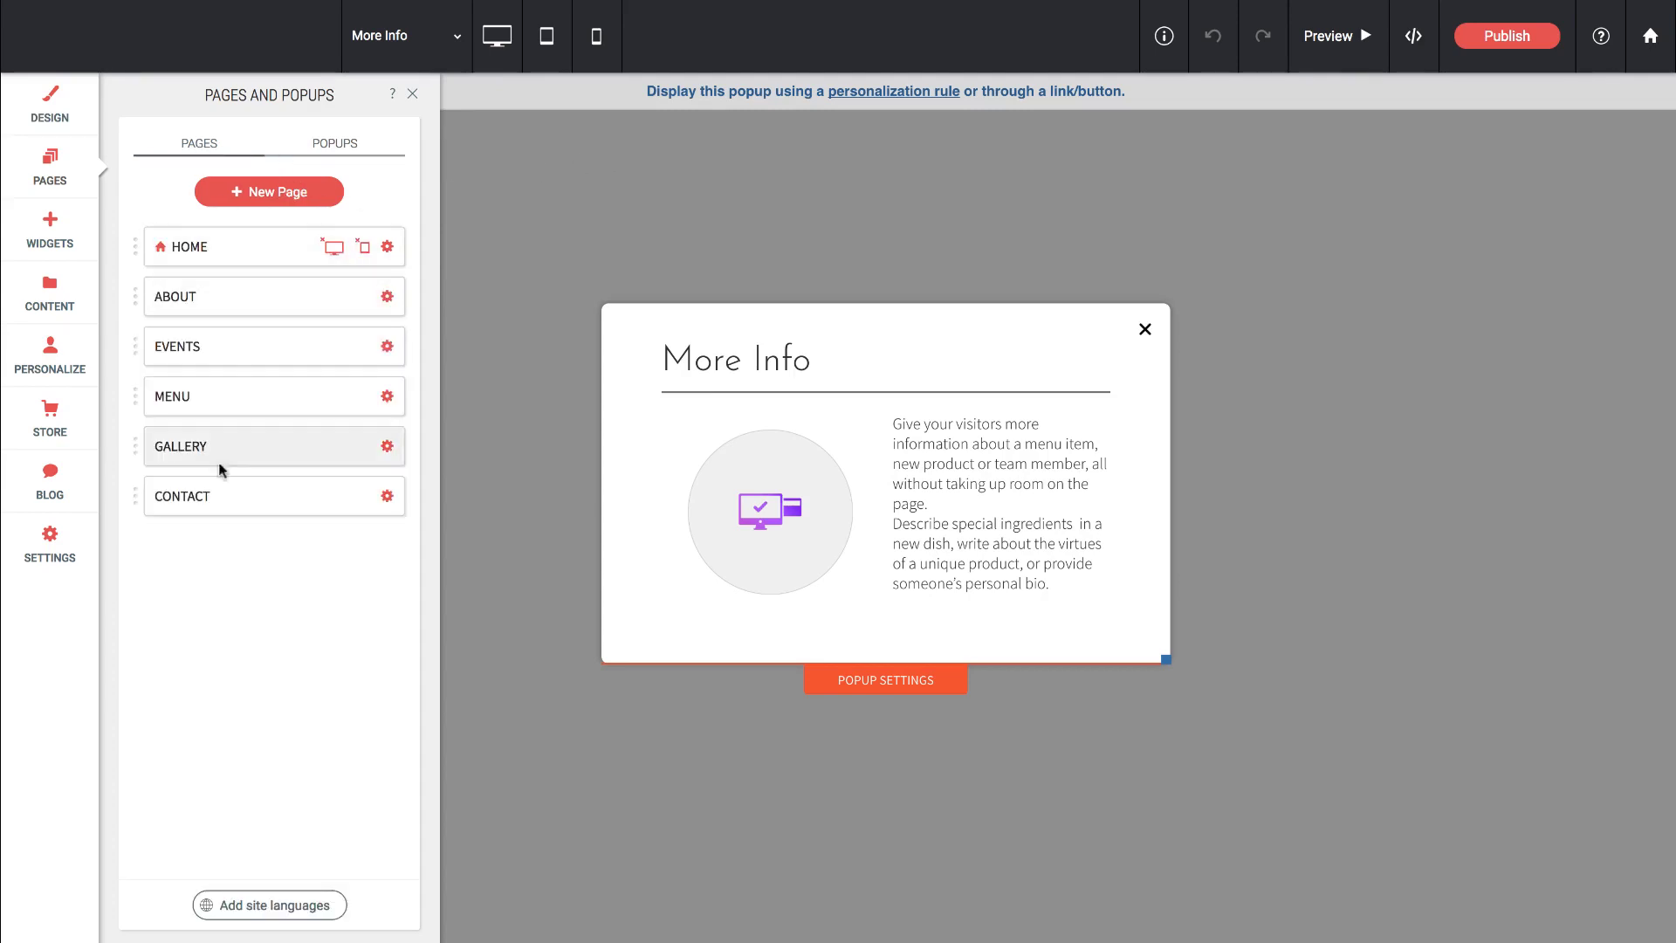
pyautogui.click(337, 149)
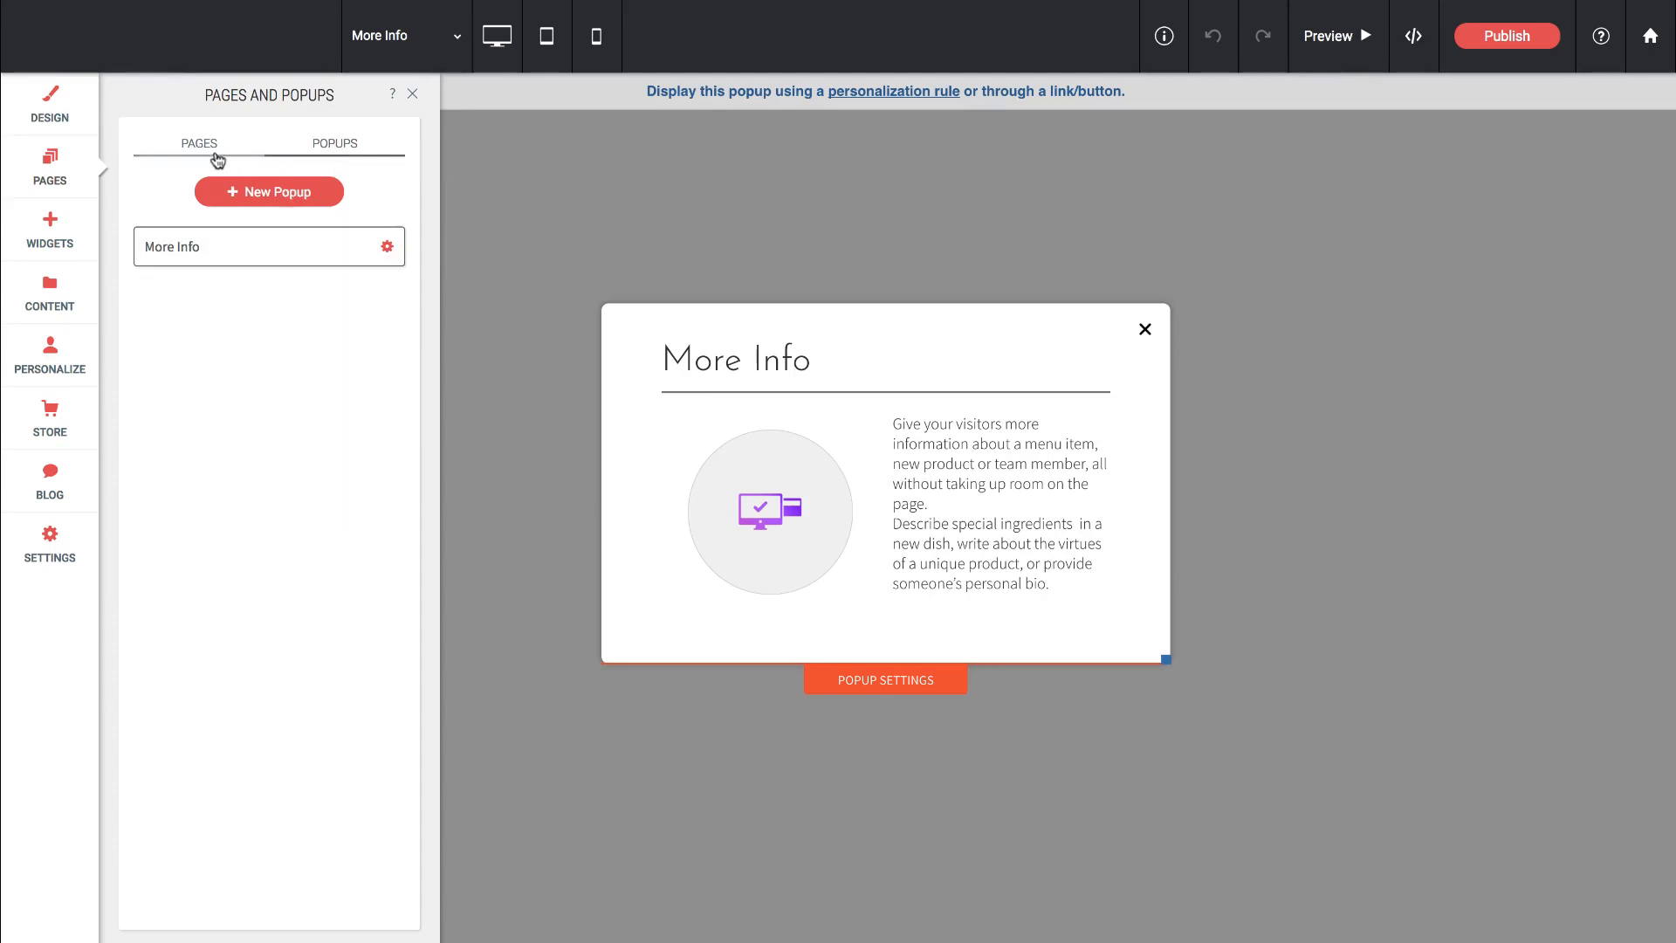
pyautogui.click(200, 145)
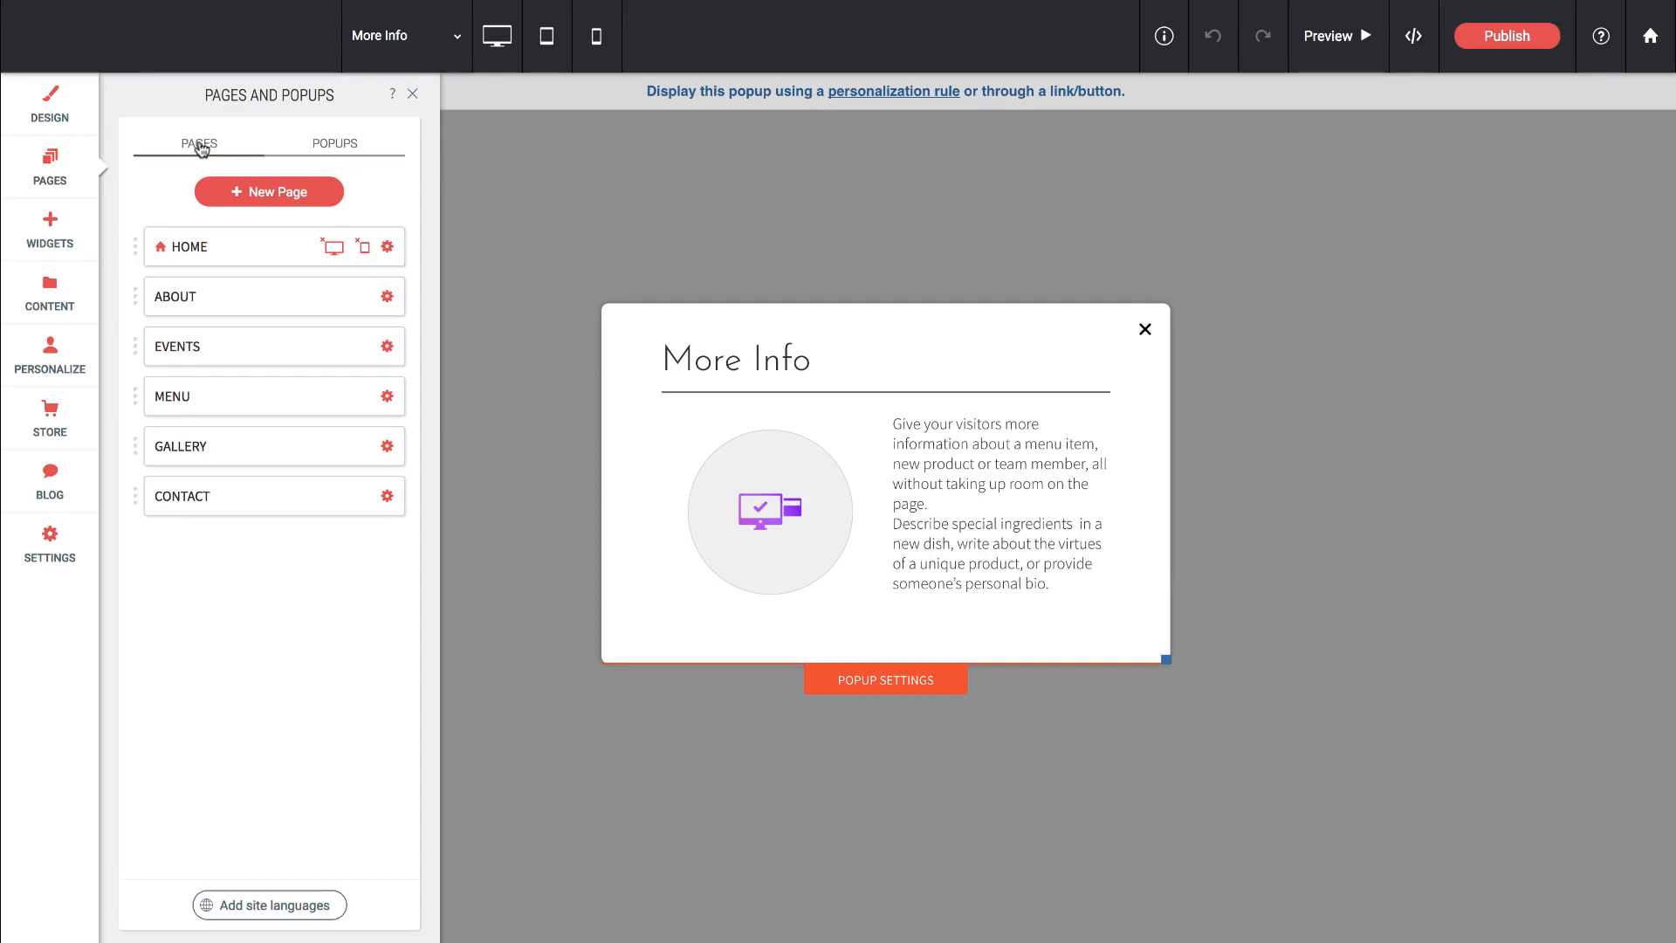
# Step: Open the HOME page, close the Pages panel, and open Edit Content for the header
pyautogui.click(183, 251)
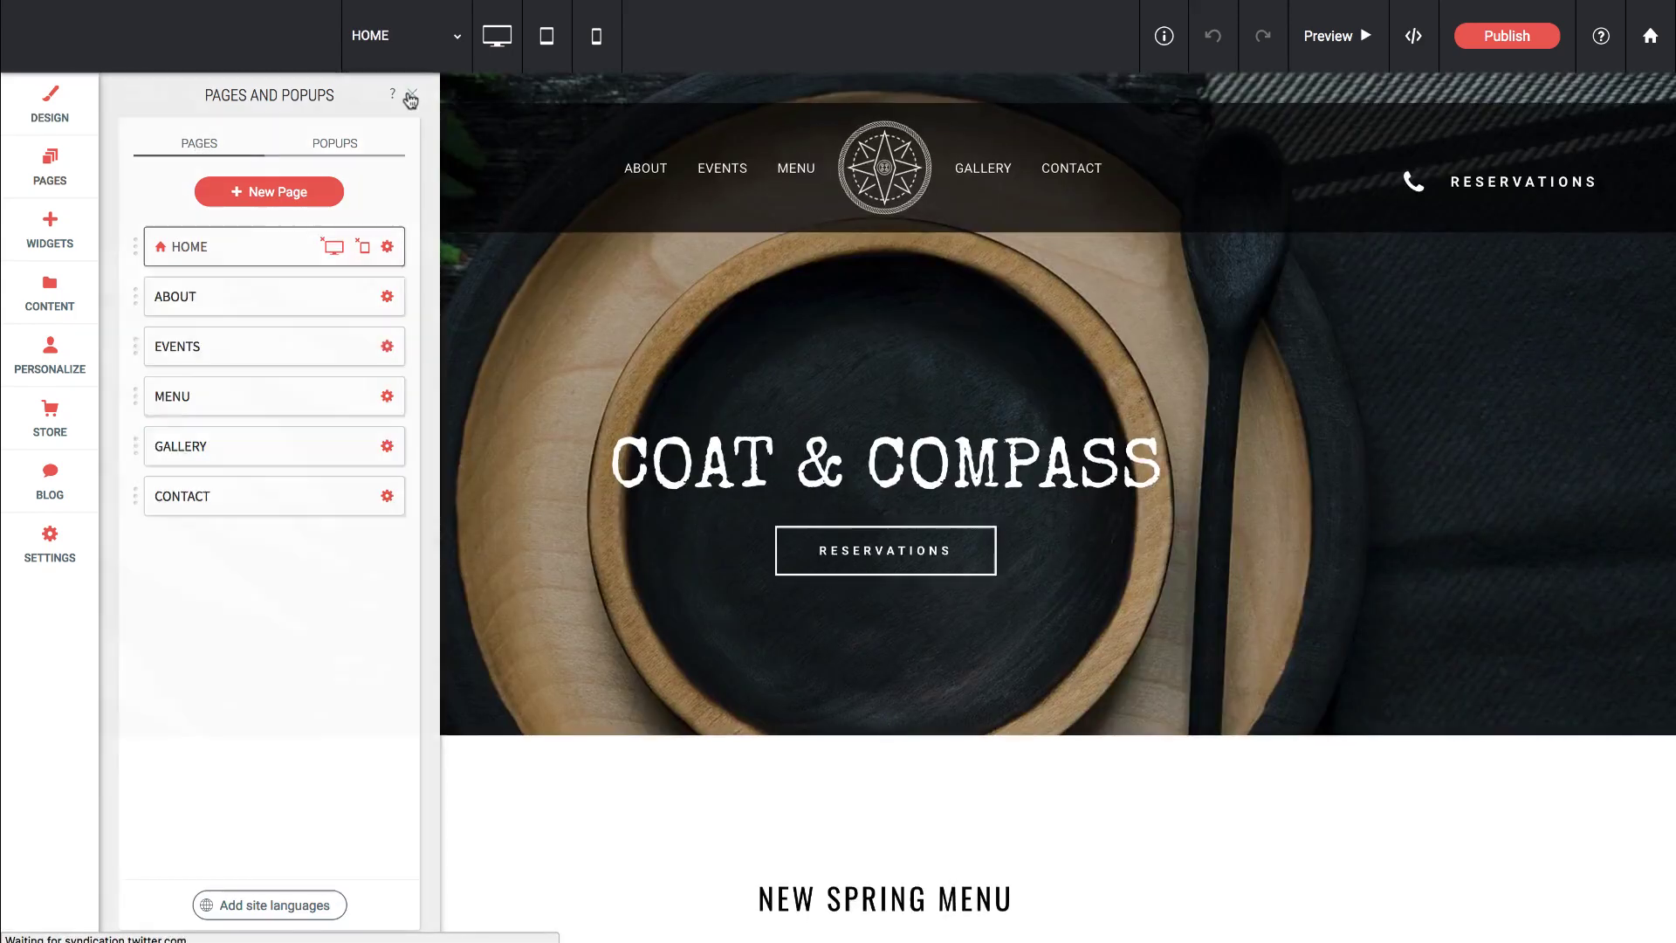
pyautogui.click(411, 95)
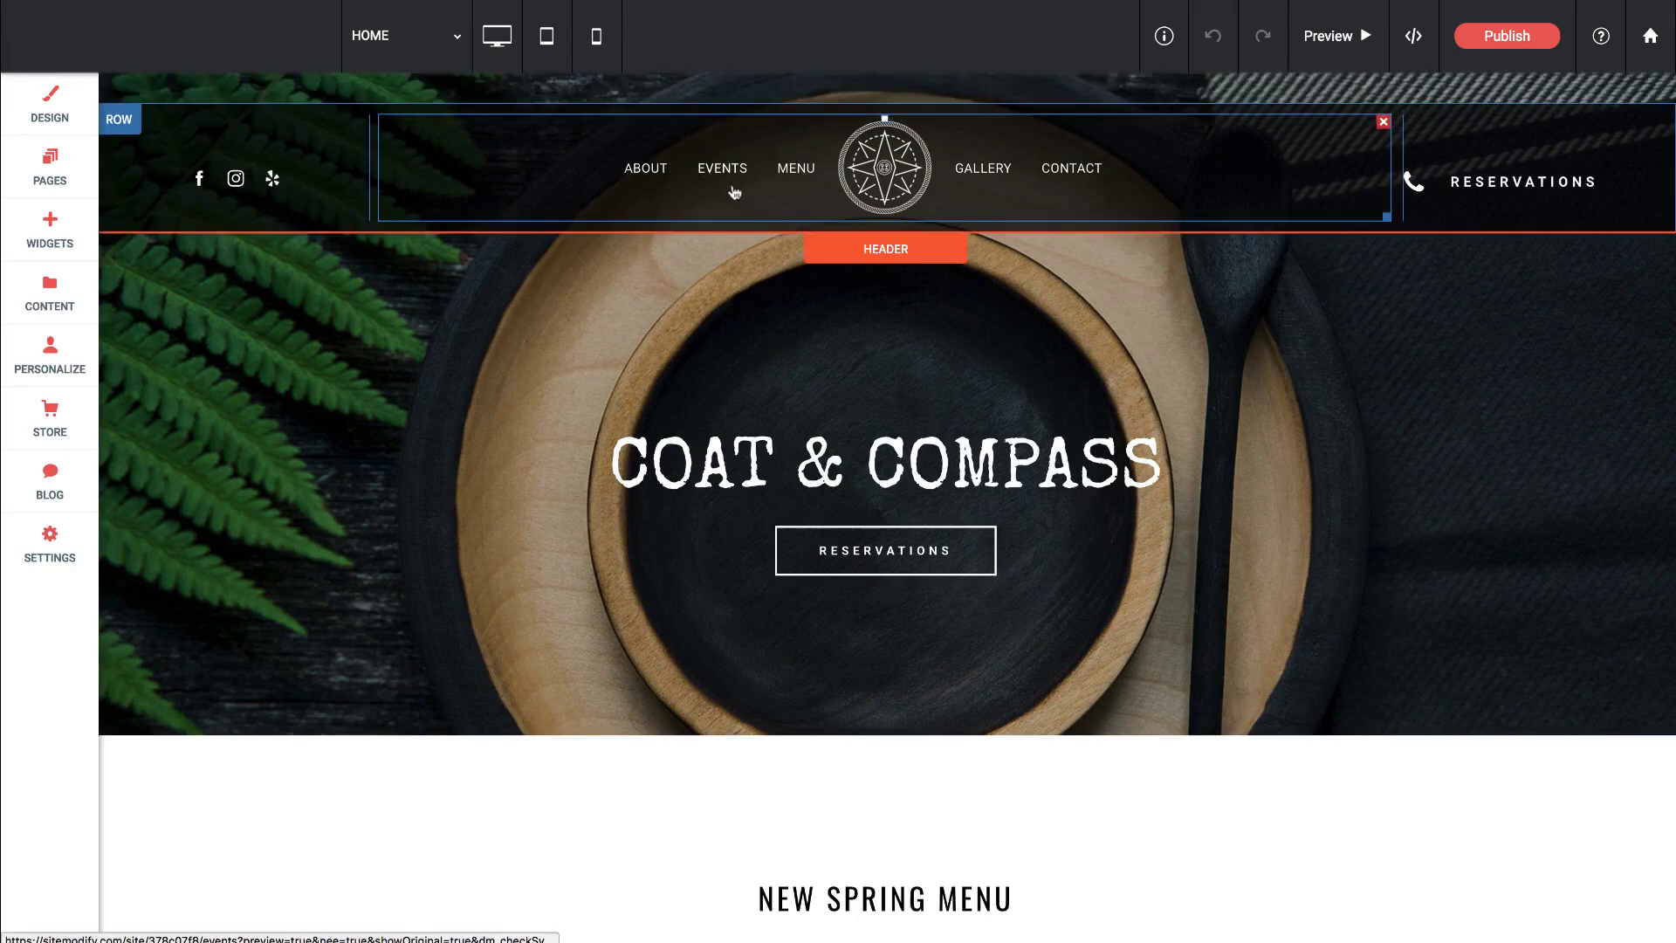
pyautogui.click(886, 252)
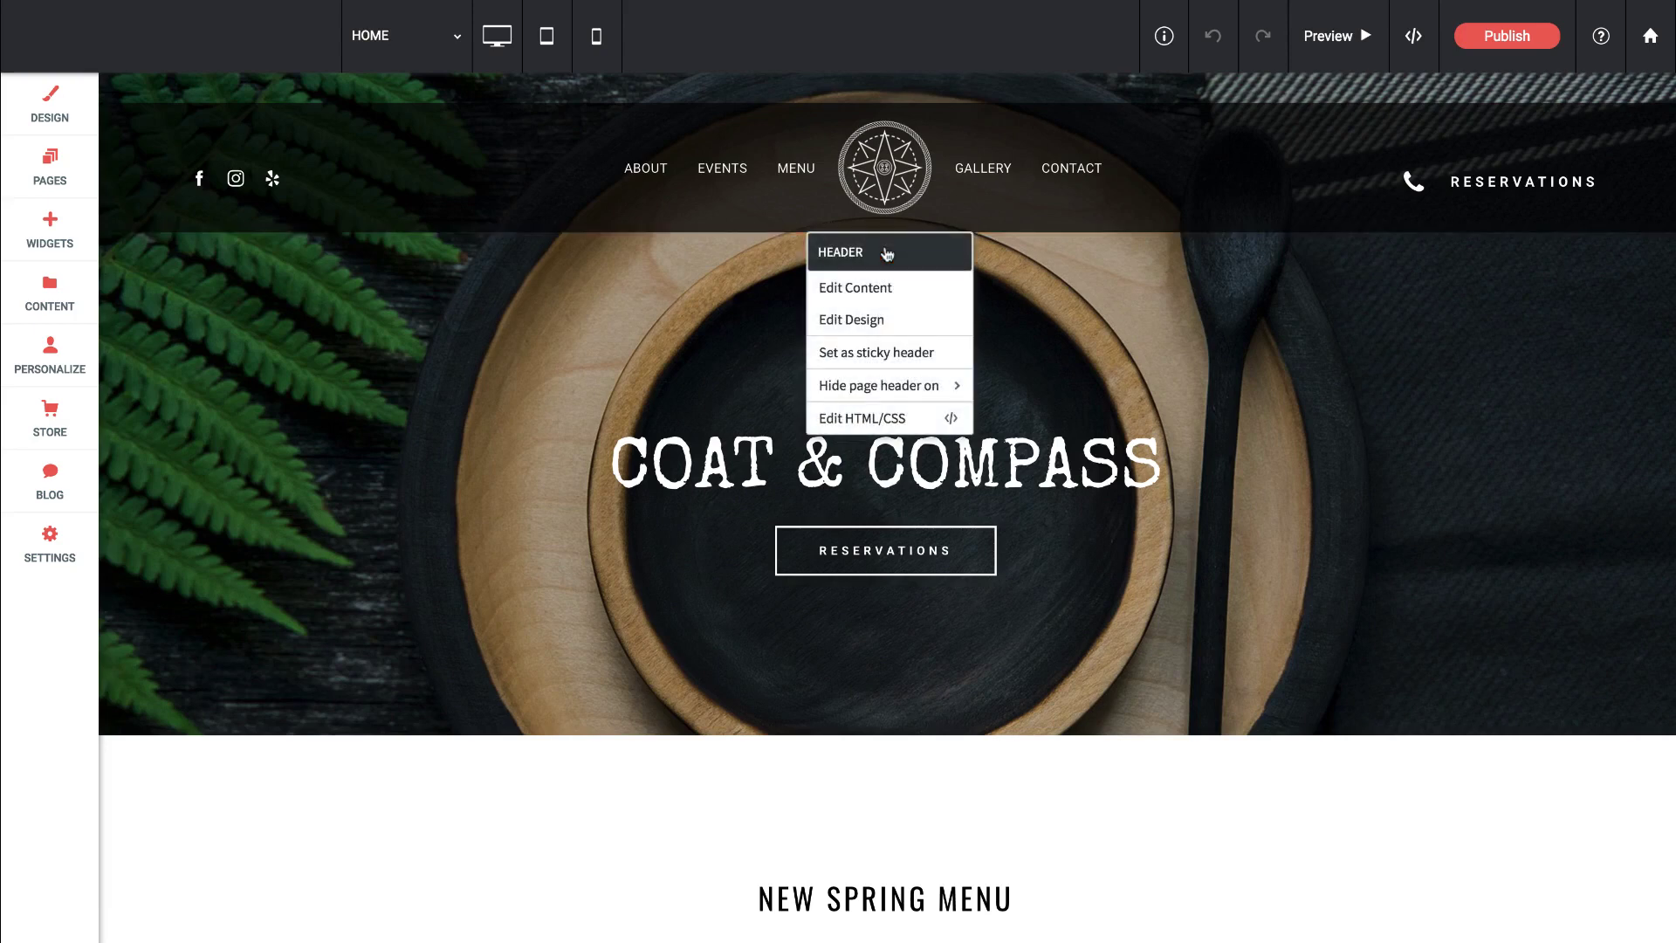
pyautogui.click(872, 293)
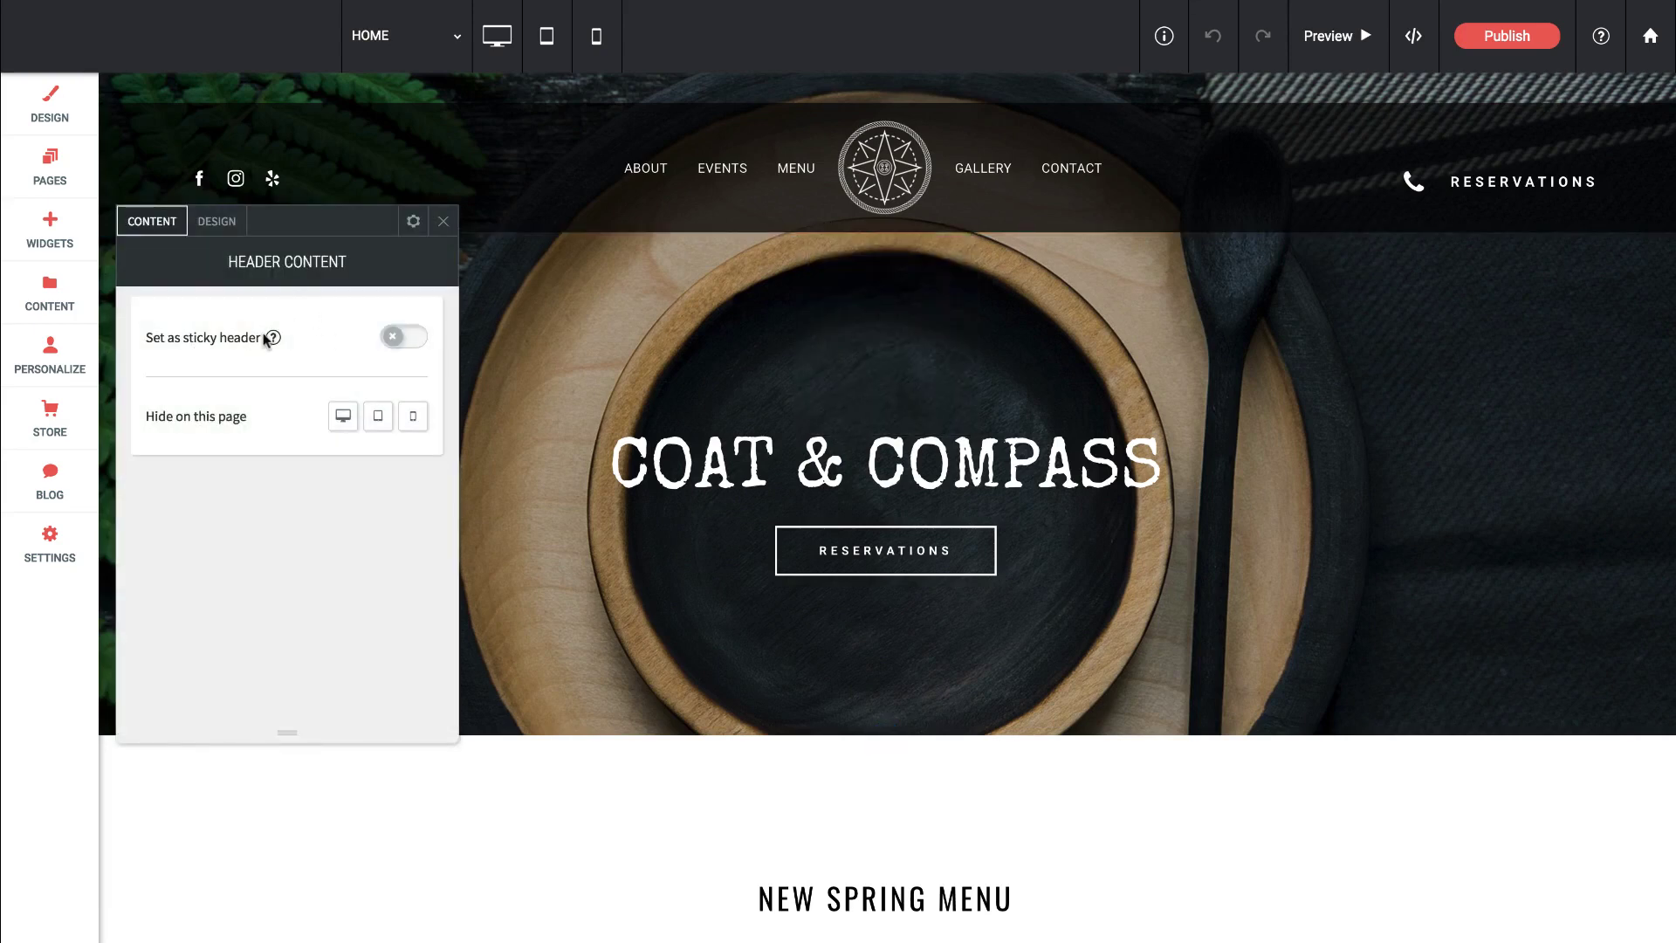
pyautogui.moveTo(275, 341)
# Step: On the header's DESIGN tab, browse the Select Layout options and close them unchanged
pyautogui.click(217, 230)
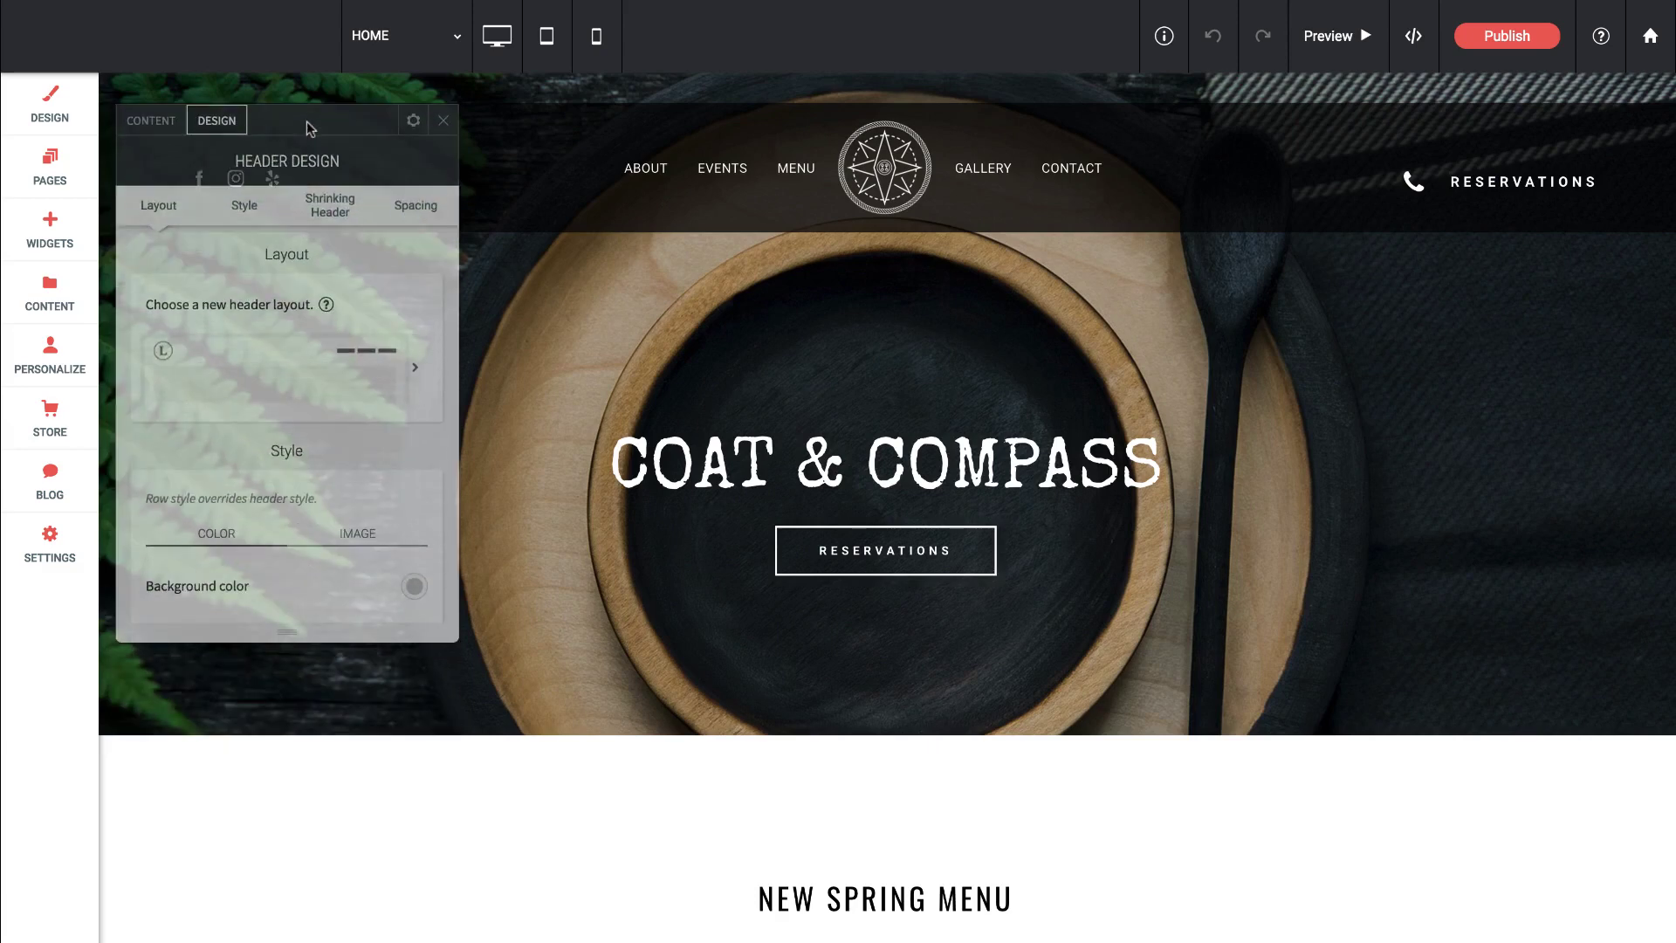
pyautogui.click(417, 369)
pyautogui.scroll(-5, 611, 293)
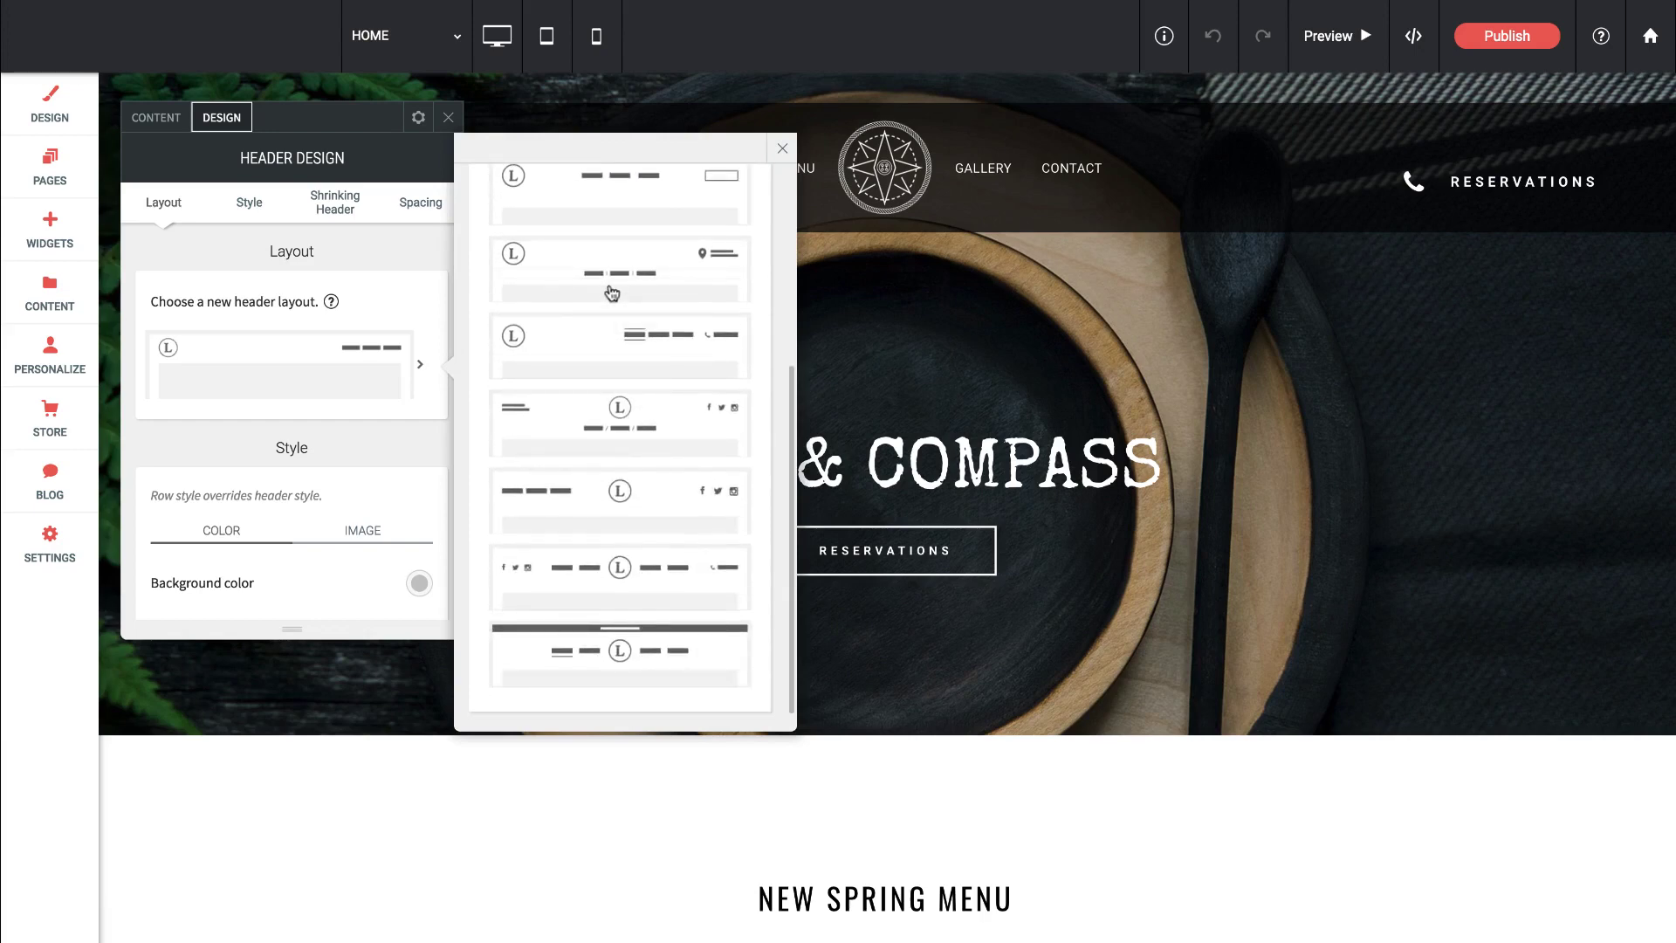
pyautogui.scroll(5, 612, 293)
pyautogui.click(782, 151)
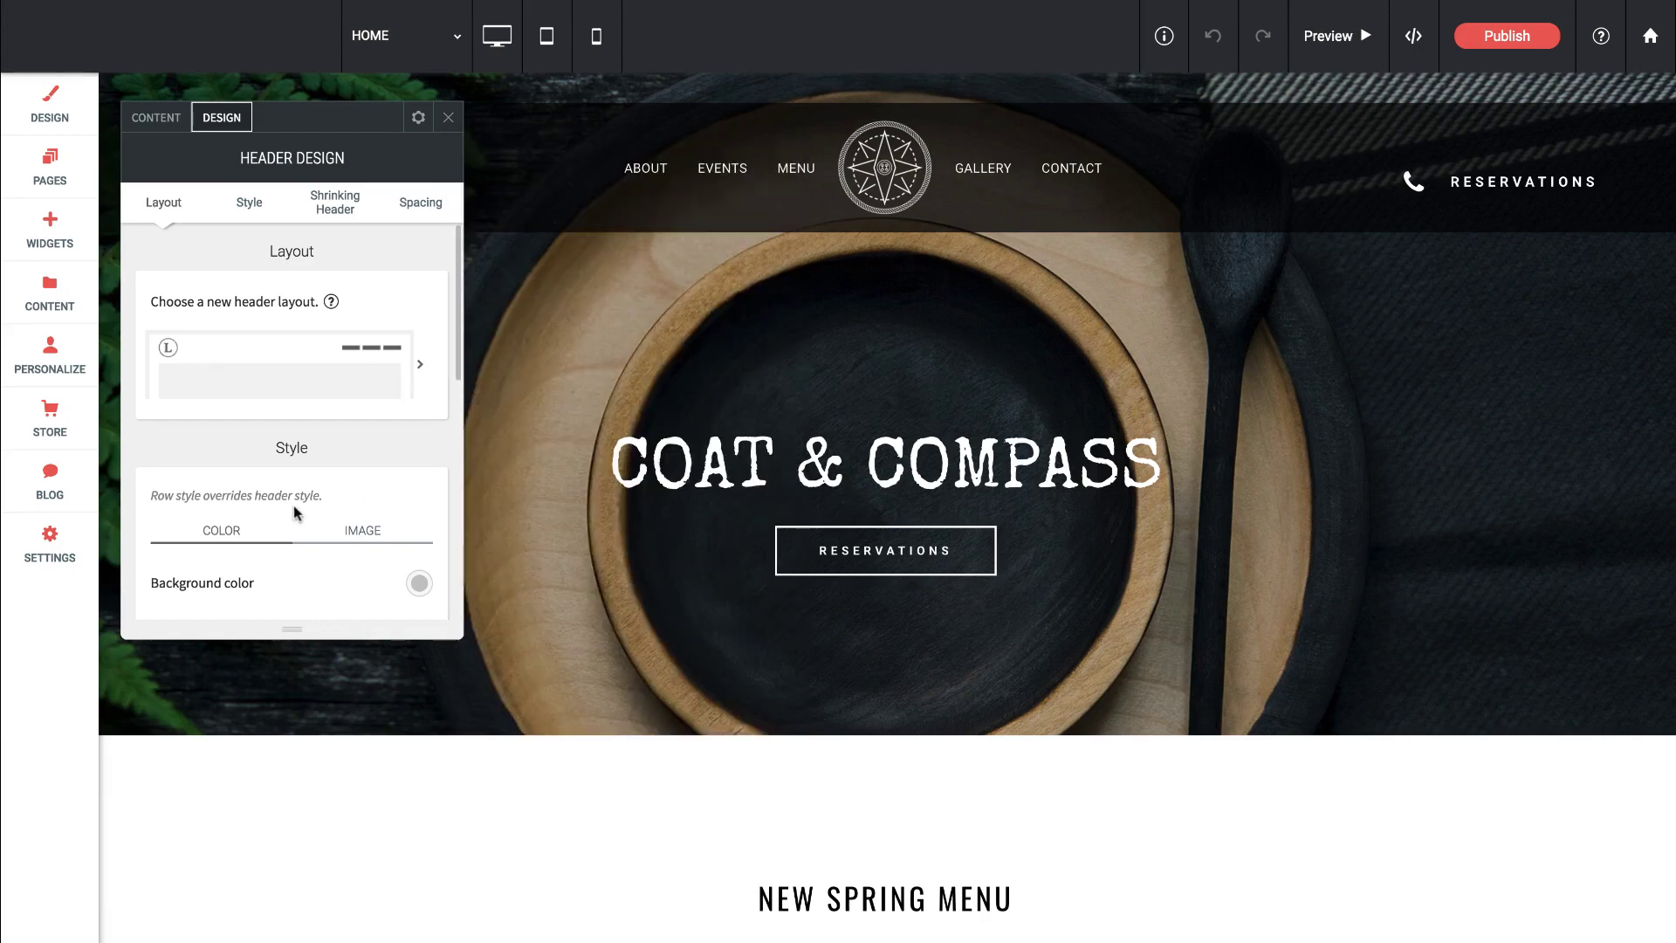
# Step: Switch Enable shrinking header on, then back off
pyautogui.scroll(-5, 295, 512)
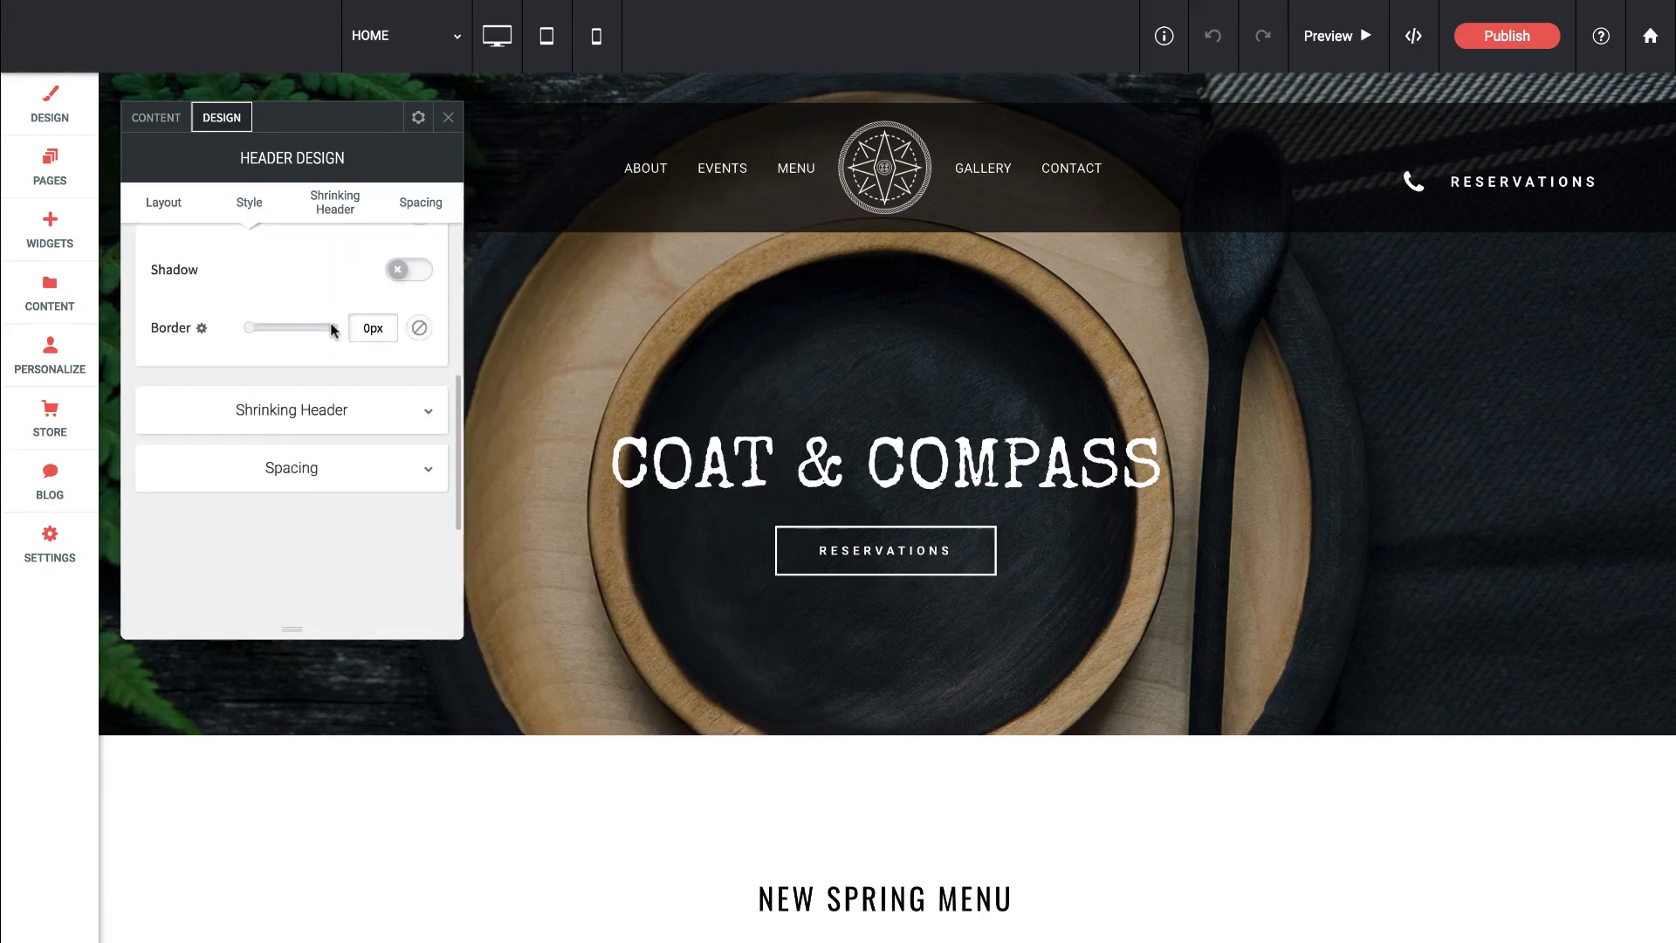
pyautogui.scroll(-1, 331, 345)
pyautogui.click(316, 389)
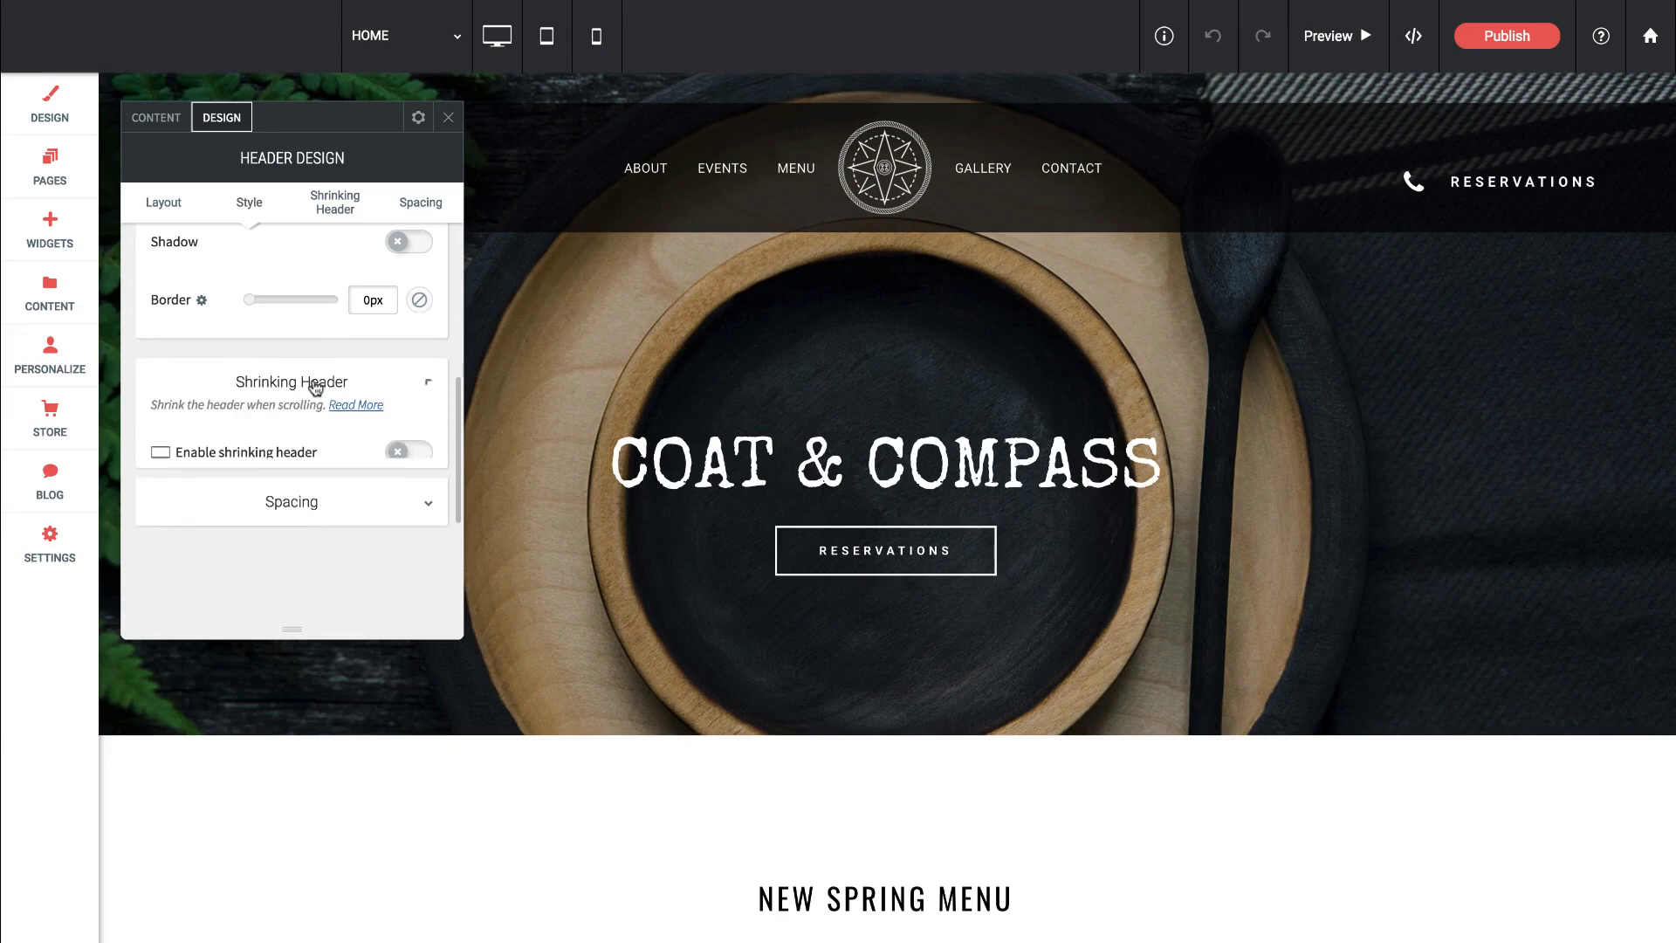
pyautogui.click(402, 458)
pyautogui.scroll(-5, 906, 238)
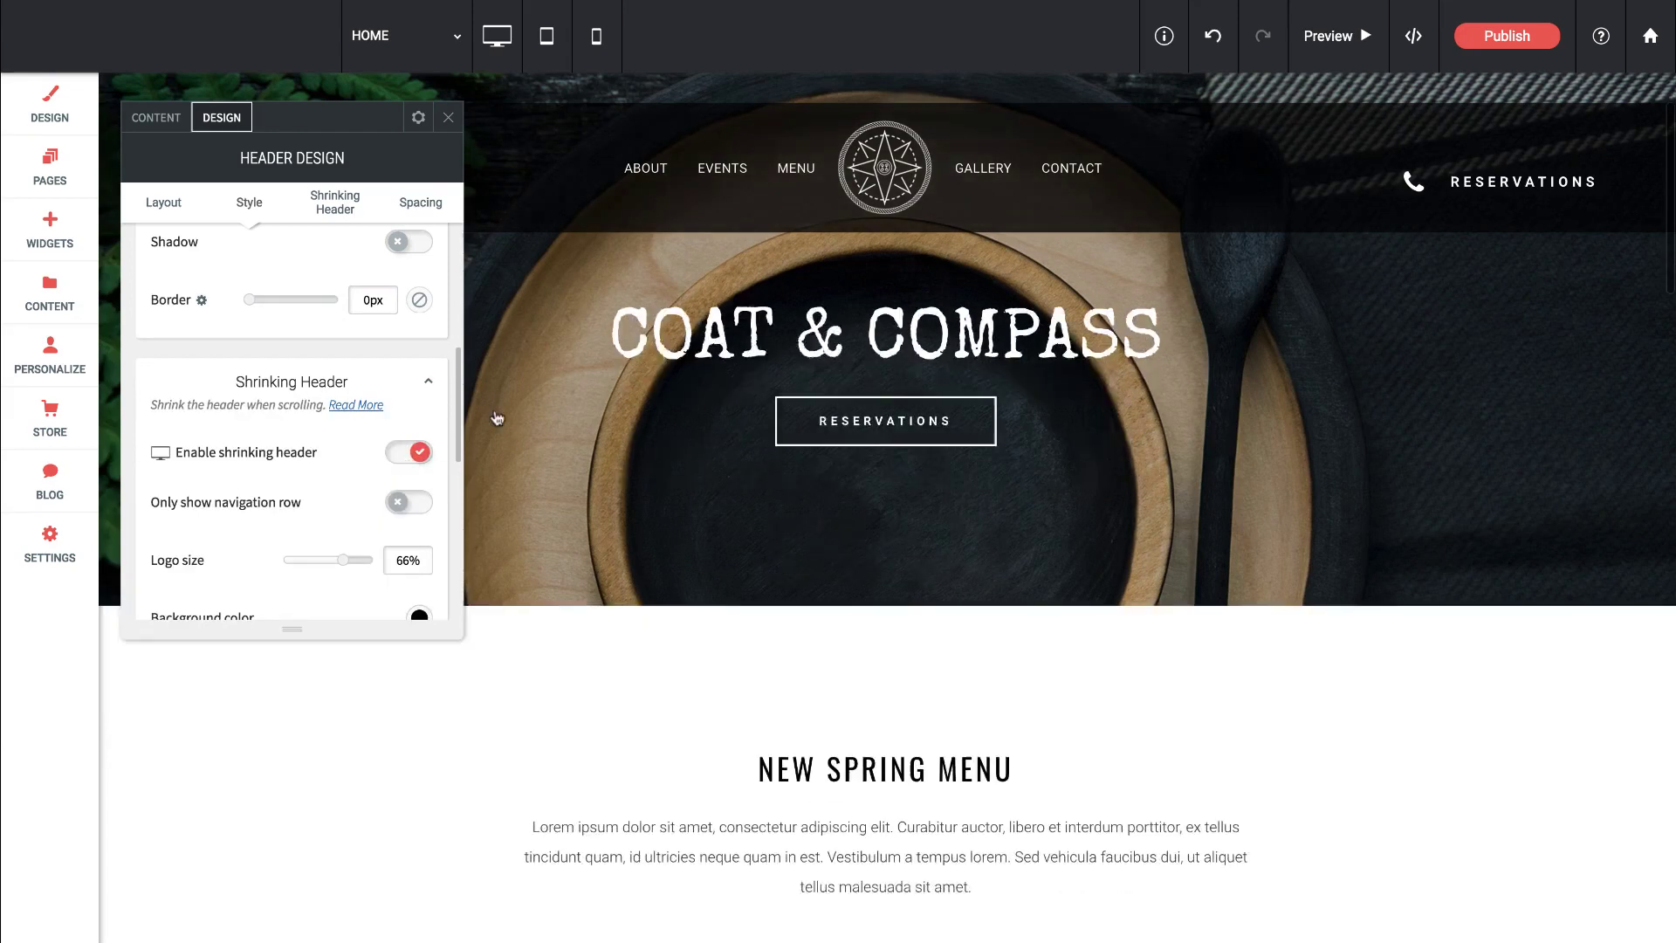
pyautogui.scroll(5, 906, 238)
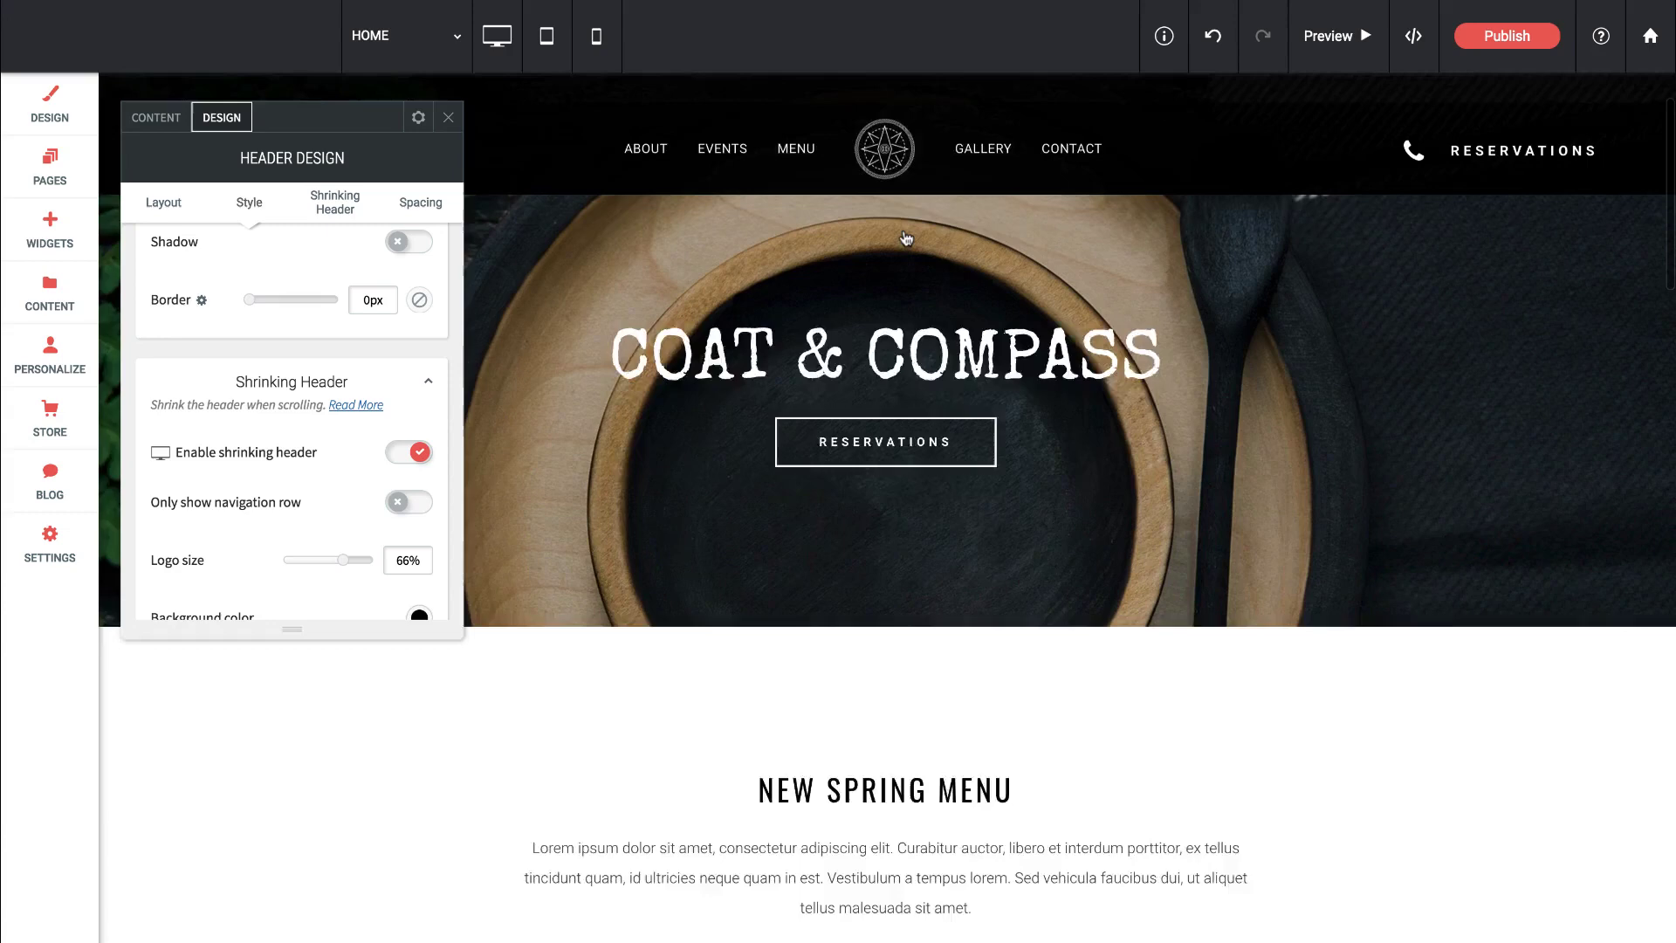
pyautogui.scroll(-5, 905, 236)
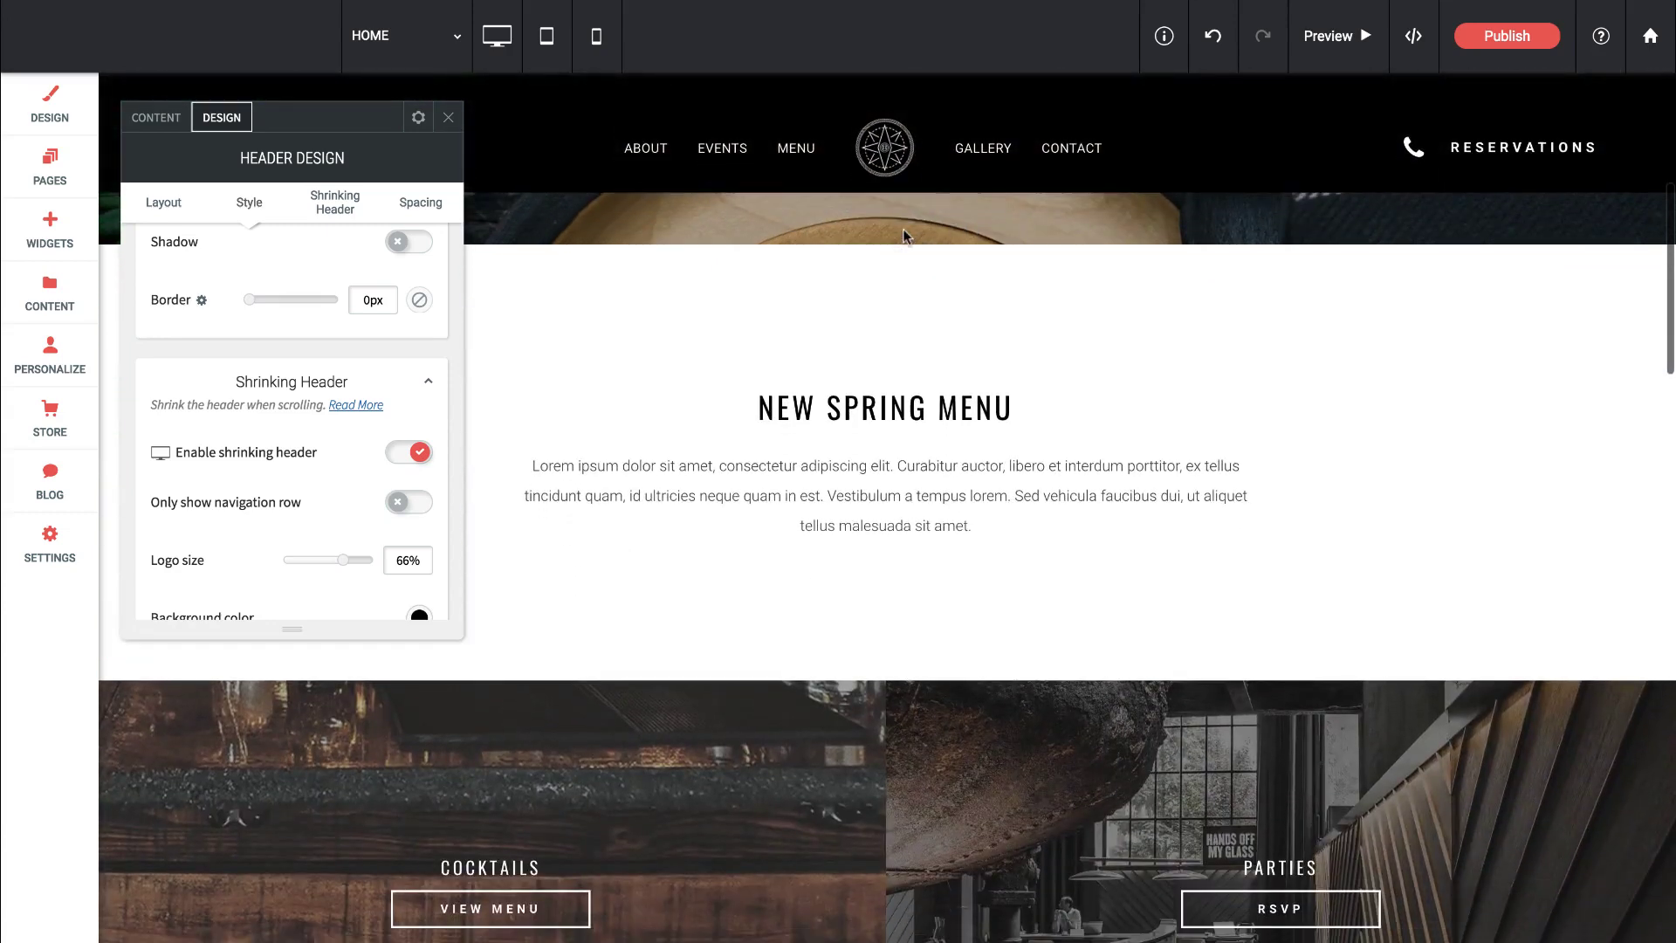
pyautogui.scroll(5, 902, 228)
pyautogui.scroll(-2, 419, 376)
pyautogui.click(412, 347)
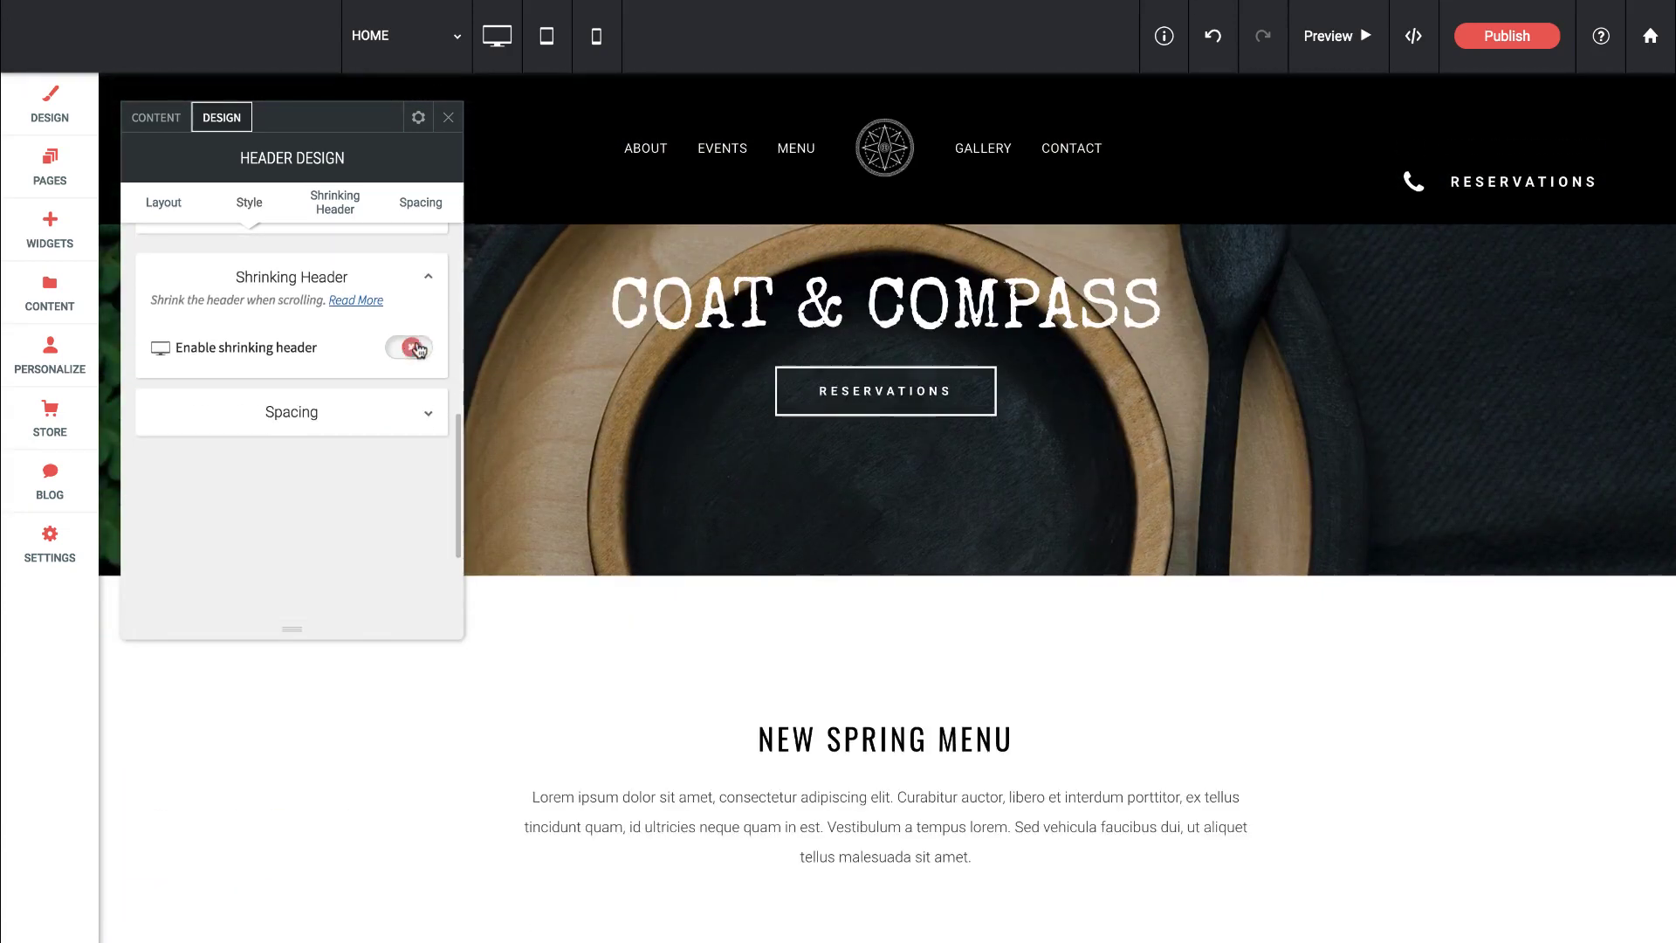
# Step: Expand the header Spacing options, then close the header design panel
pyautogui.scroll(-1, 380, 363)
pyautogui.click(343, 361)
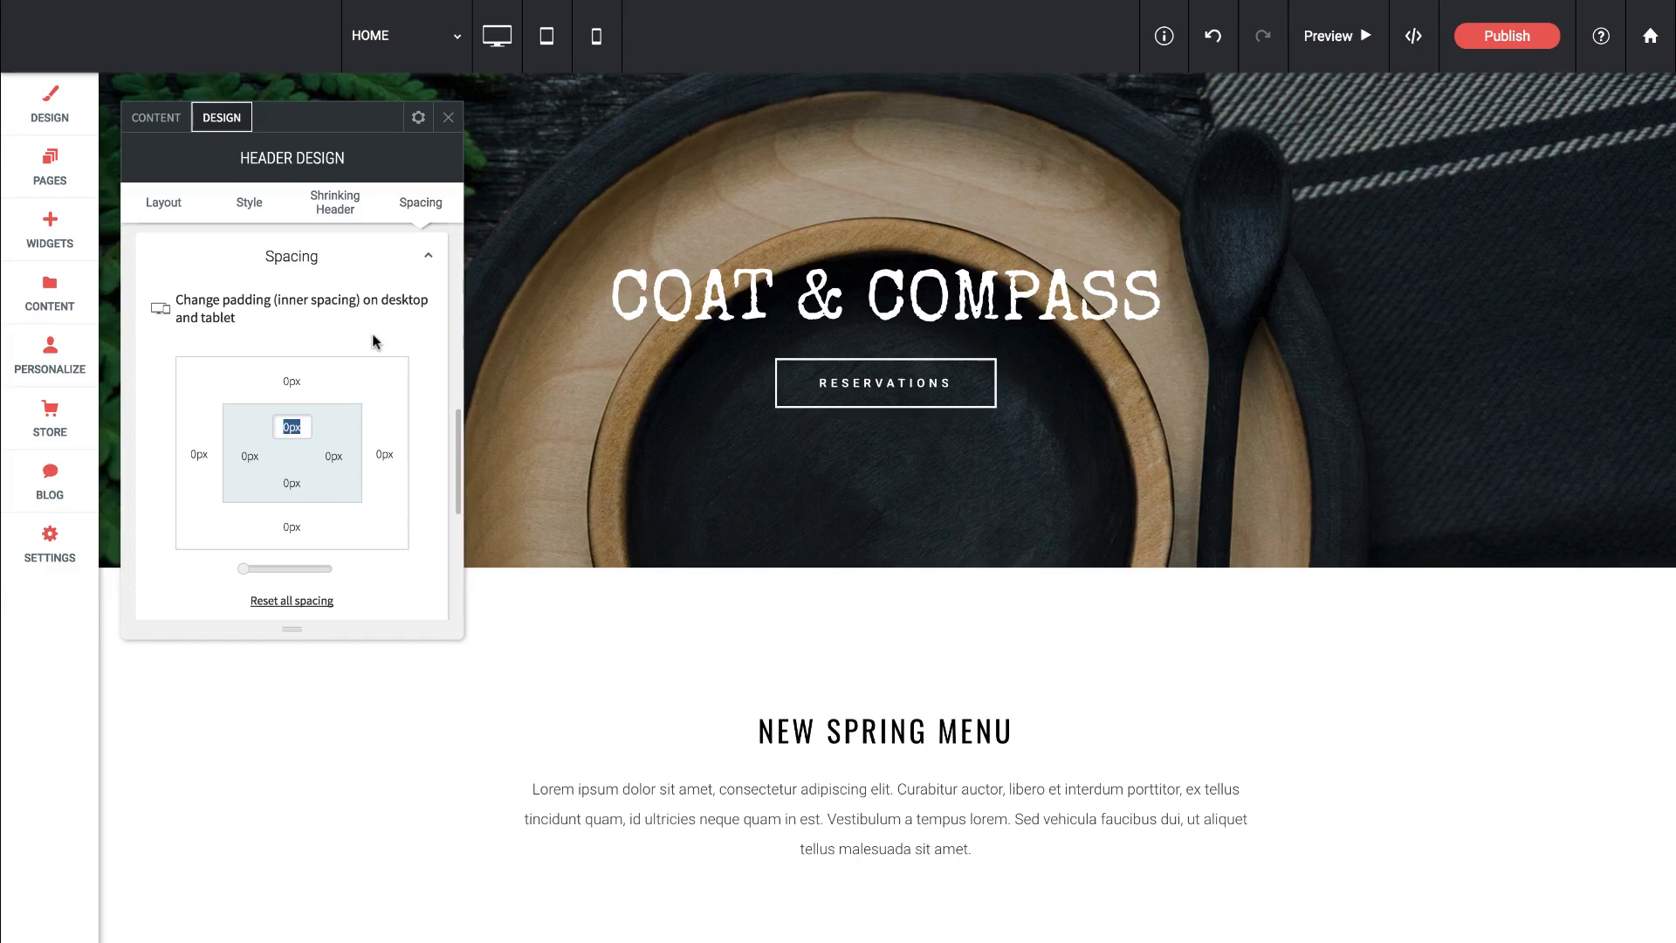
pyautogui.click(447, 117)
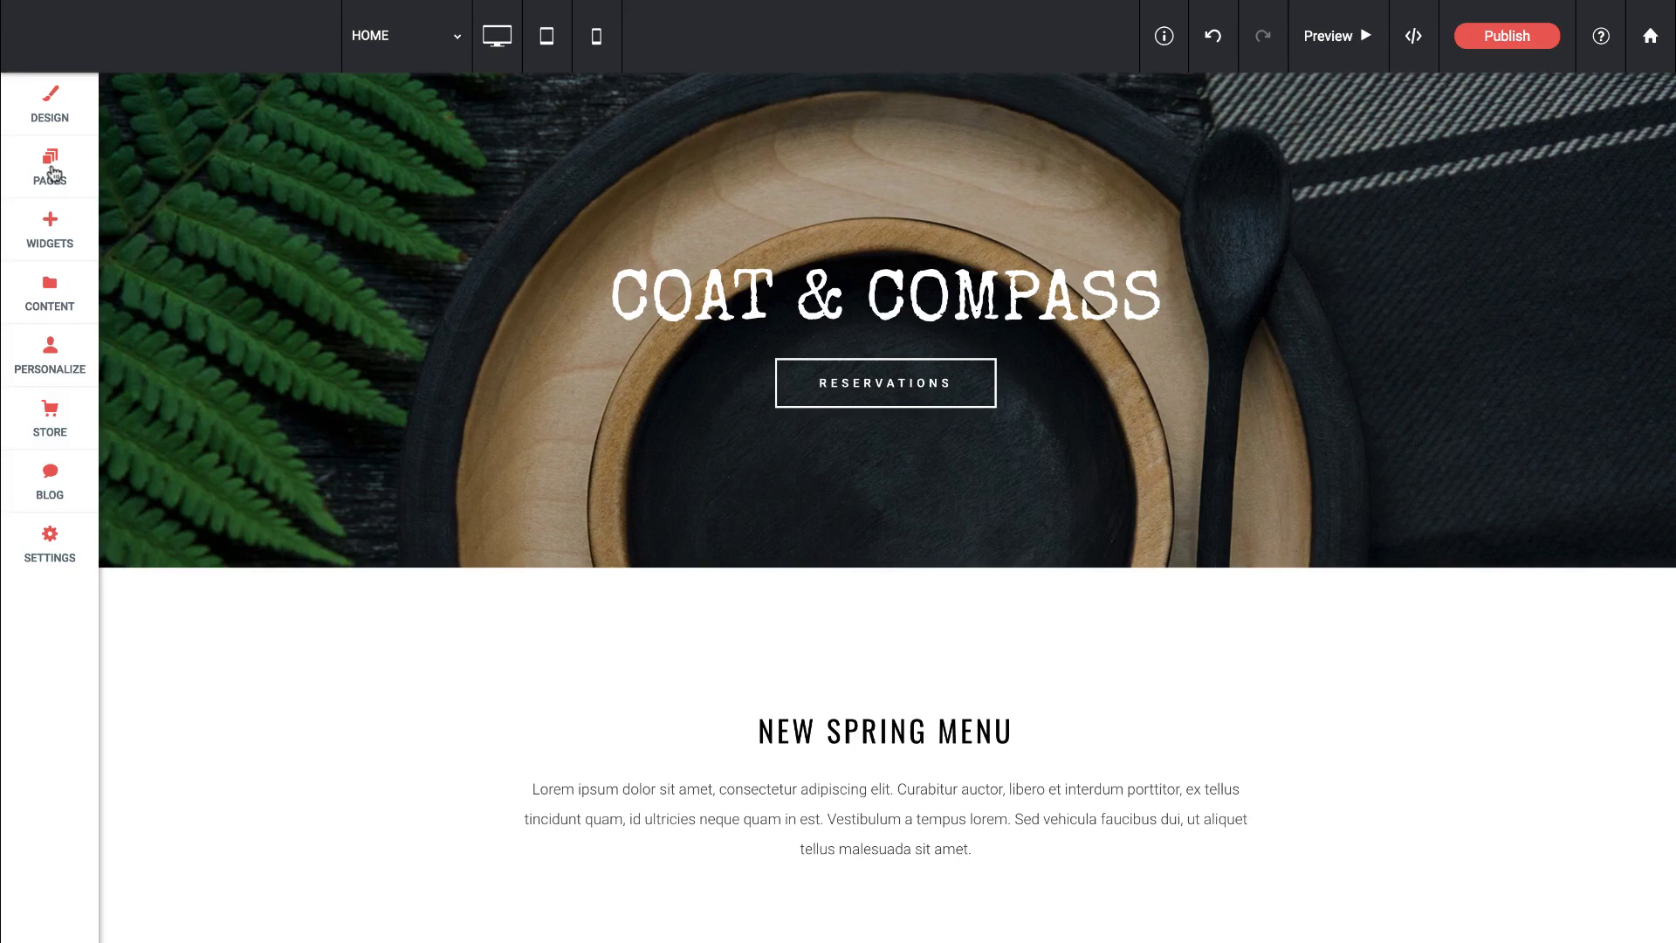
# Step: In Pages, show the ABOUT page's Hide in navigation choices: all, Desktop, Tablet, Mobile
pyautogui.click(50, 171)
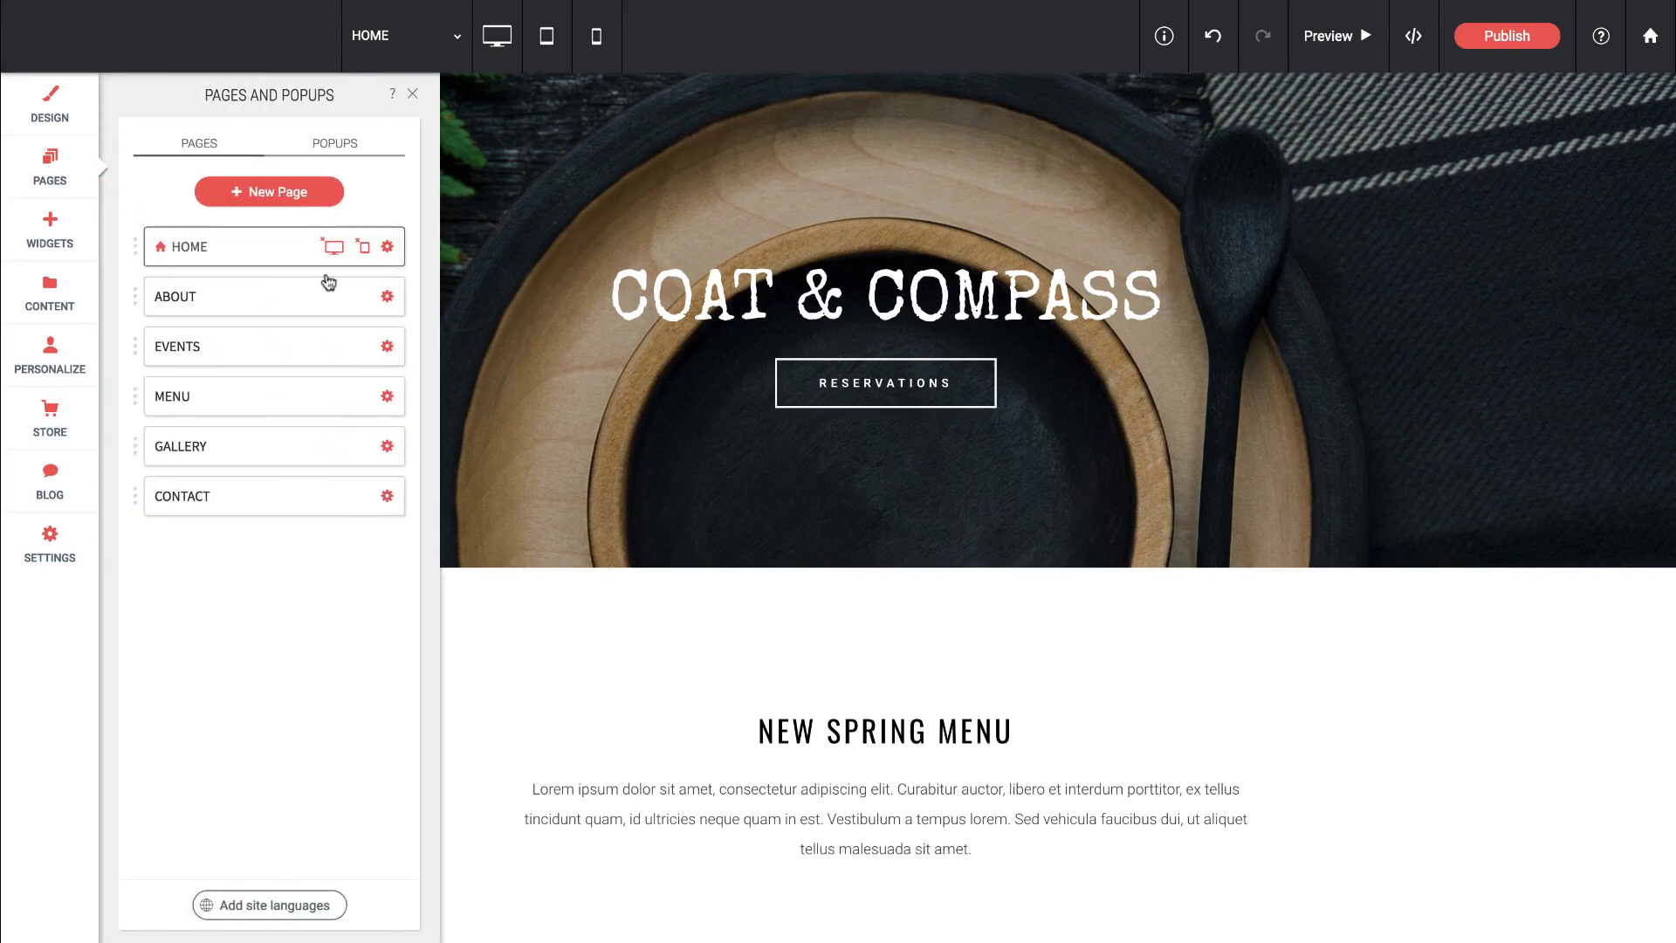
pyautogui.click(386, 298)
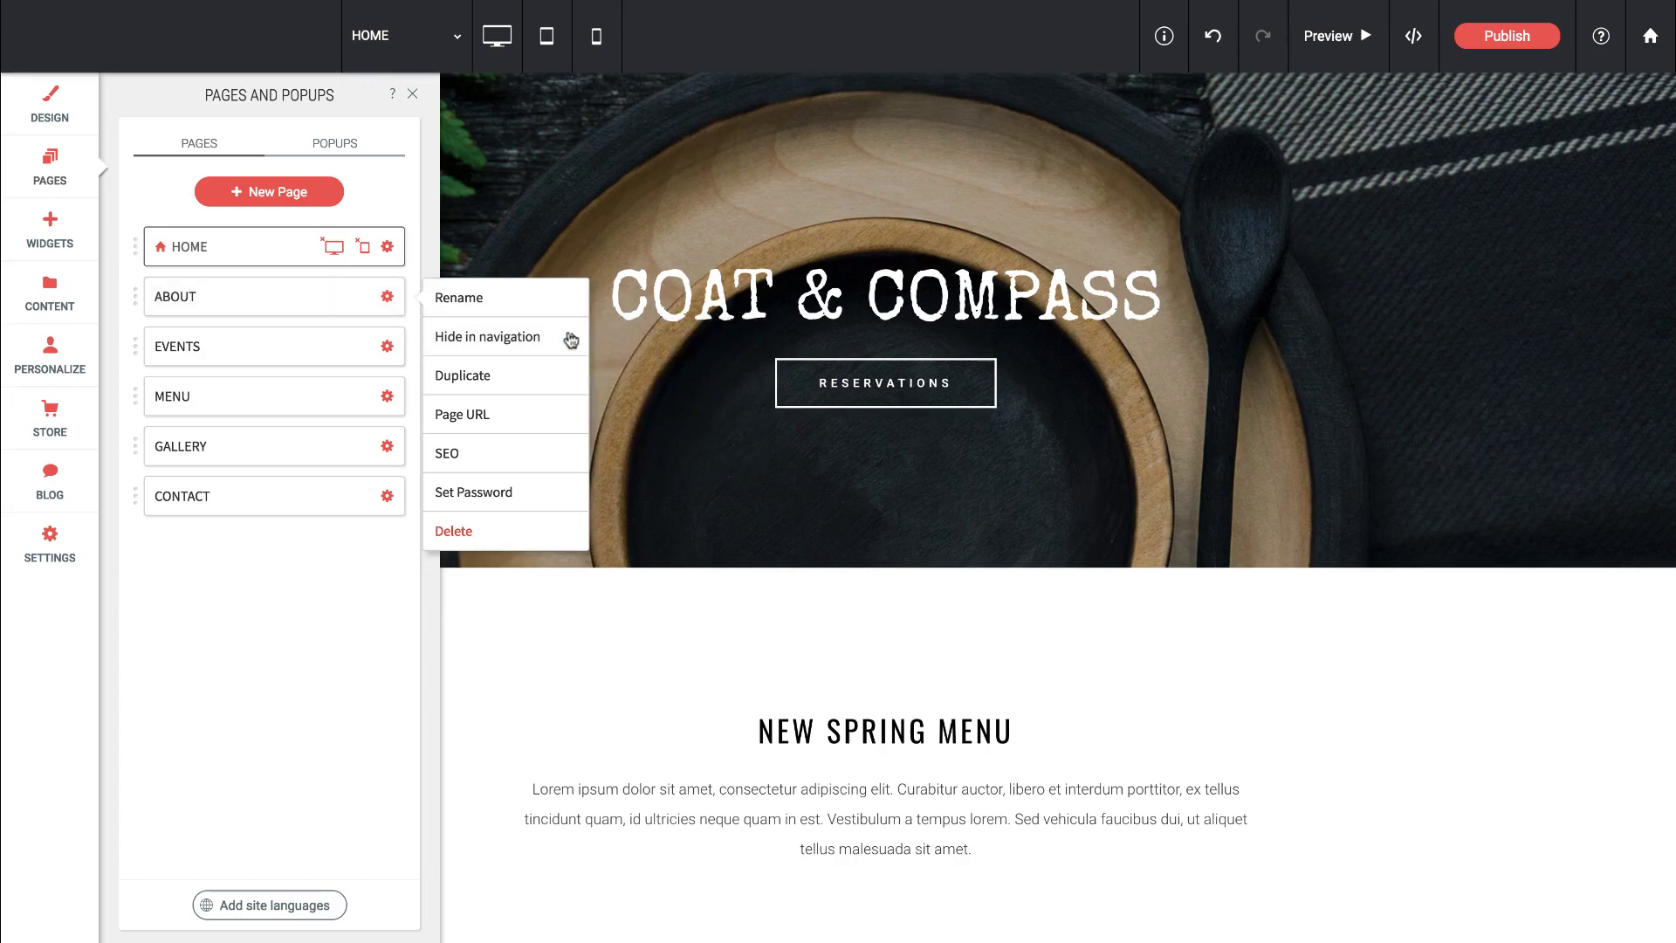
pyautogui.moveTo(571, 339)
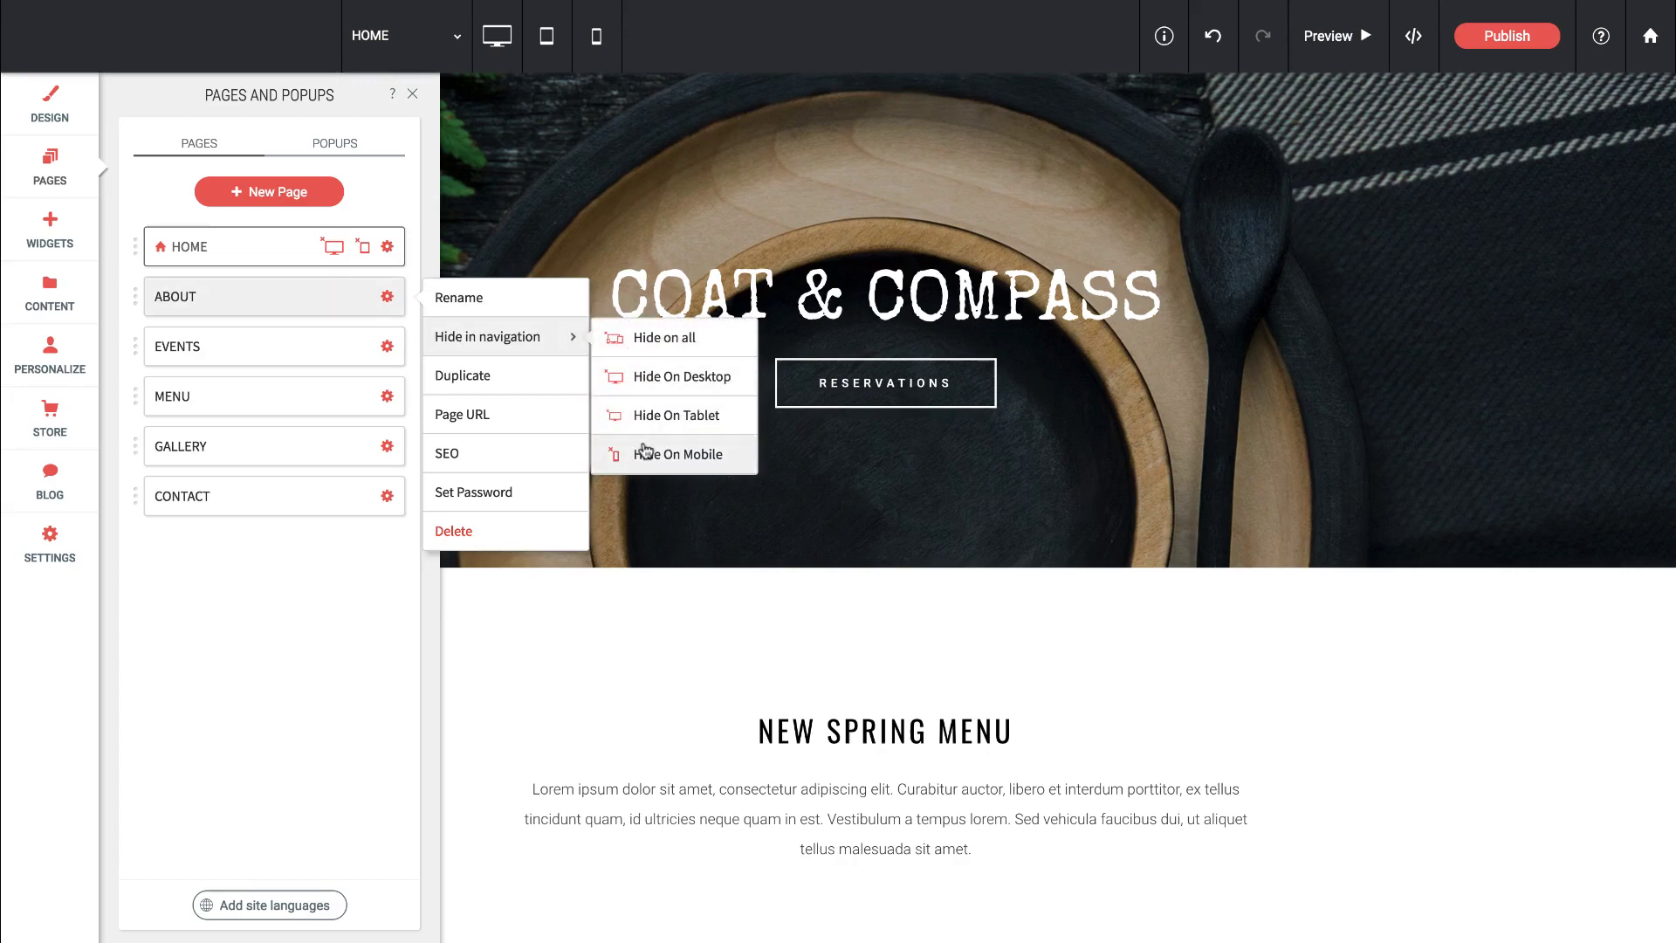